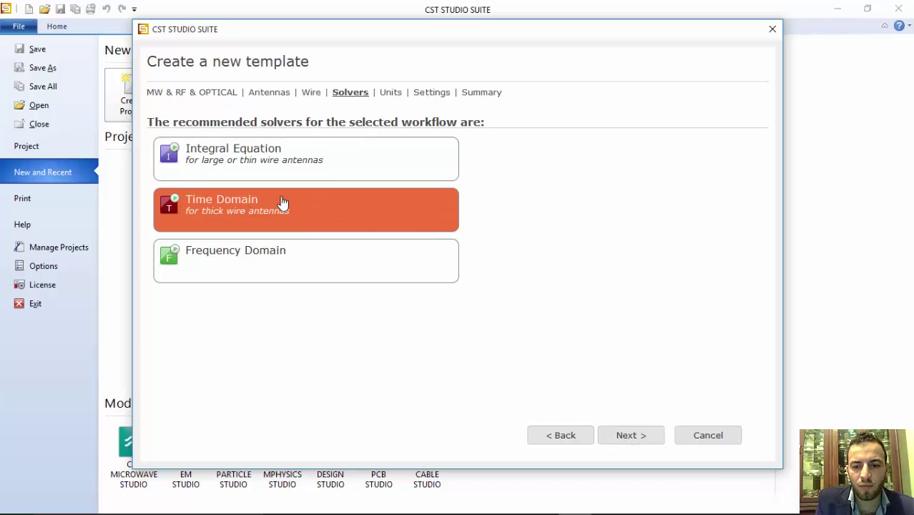
- Accept the Time Domain solver and the default units, and set the template's frequency range to 2–3 GHz
{"action": "left_click", "coordinate": [631, 437]}
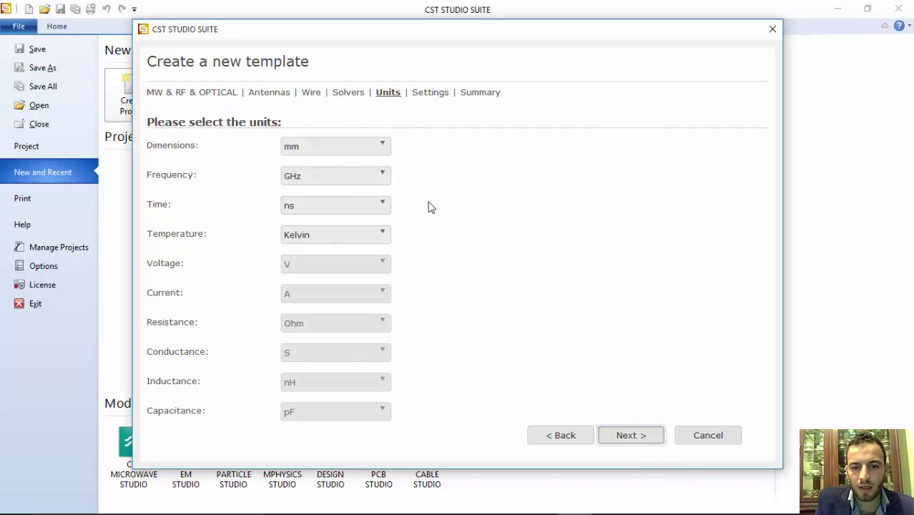
{"action": "left_click", "coordinate": [639, 436]}
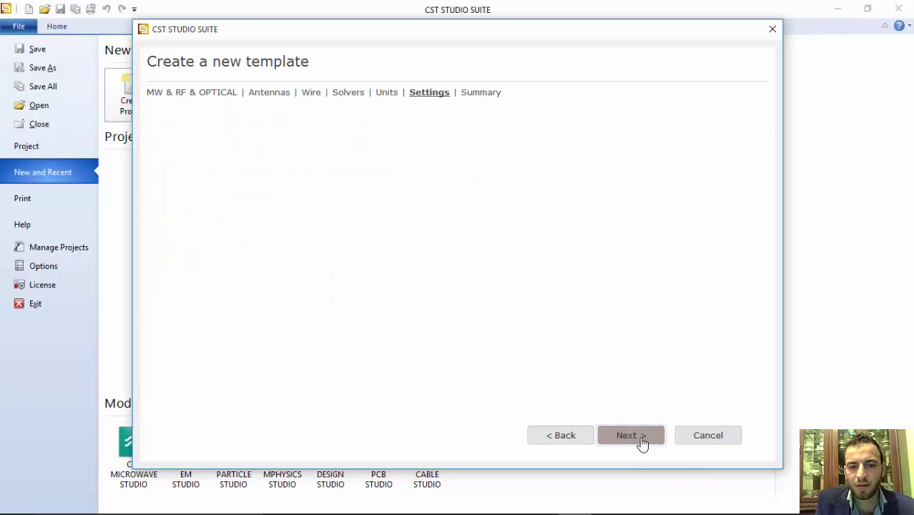
{"action": "left_click", "coordinate": [294, 148]}
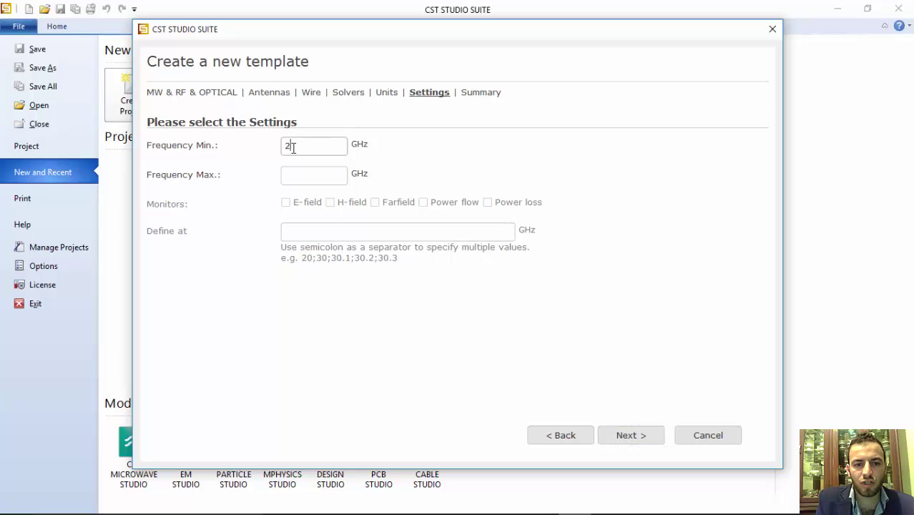
{"action": "left_click", "coordinate": [292, 177]}
{"action": "type", "text": "3"}
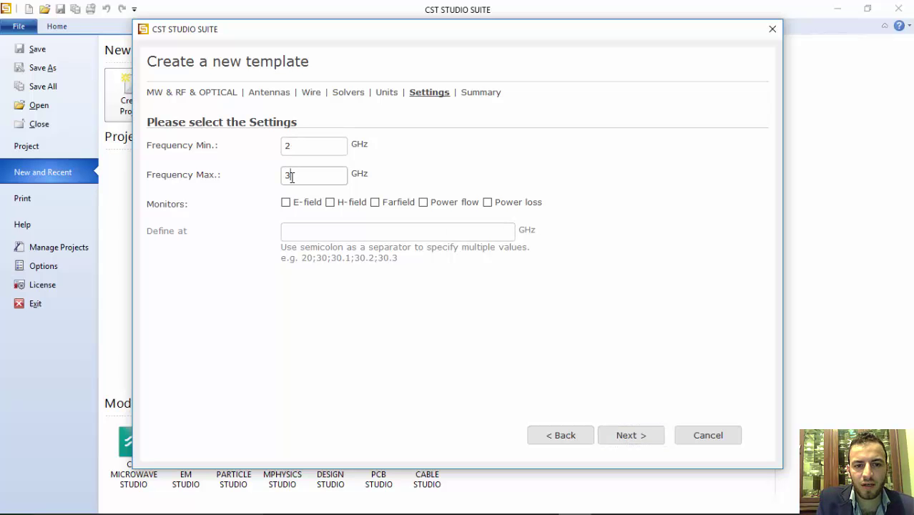
- Enable the E-field, H-field and Farfield monitors and finish creating the wire antenna template
{"action": "left_click", "coordinate": [285, 202]}
{"action": "left_click", "coordinate": [330, 203]}
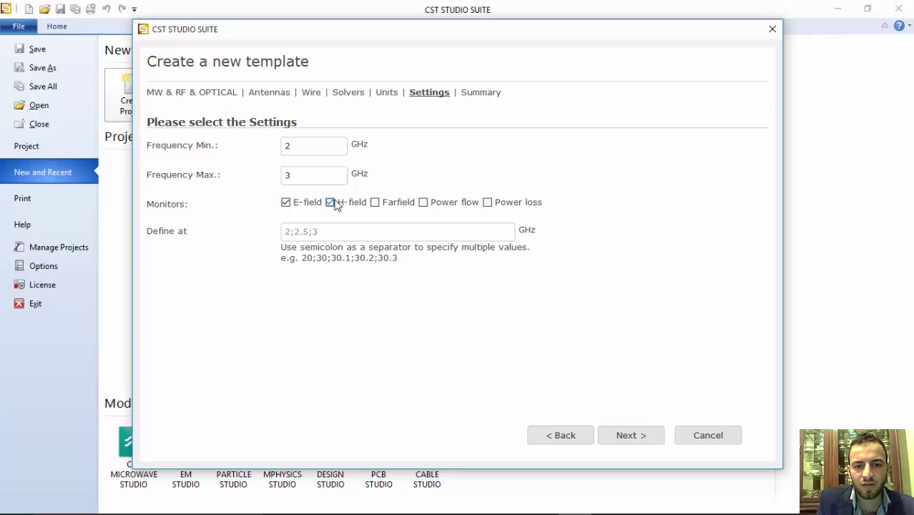
{"action": "left_click", "coordinate": [374, 203]}
{"action": "left_click", "coordinate": [627, 435]}
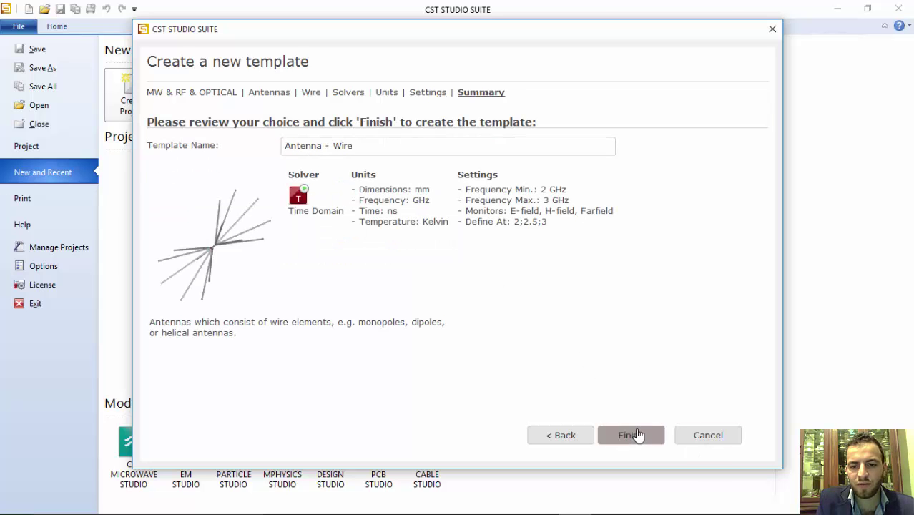
{"action": "left_click", "coordinate": [636, 435]}
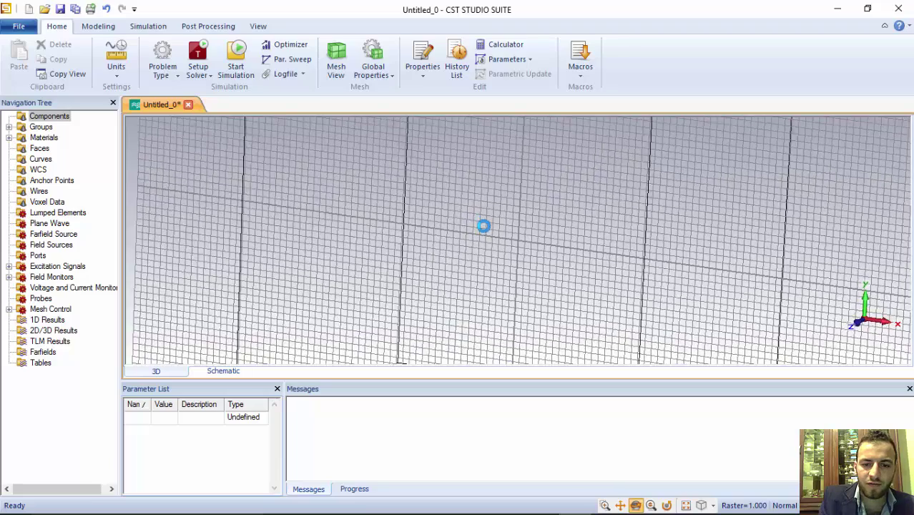
- Turn off the bounding box display and widen the parameter list
{"action": "left_click", "coordinate": [257, 26]}
{"action": "left_click", "coordinate": [157, 60]}
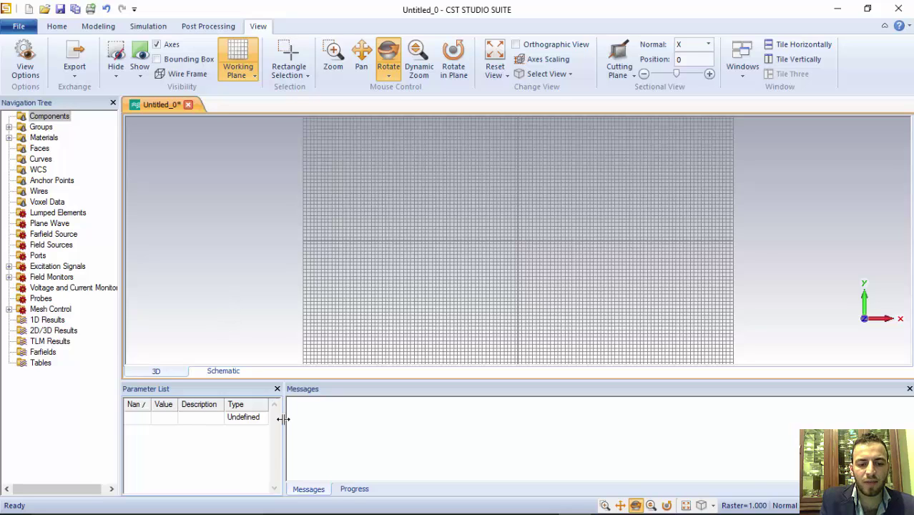
{"action": "left_click_drag", "start_coordinate": [283, 418], "coordinate": [325, 425]}
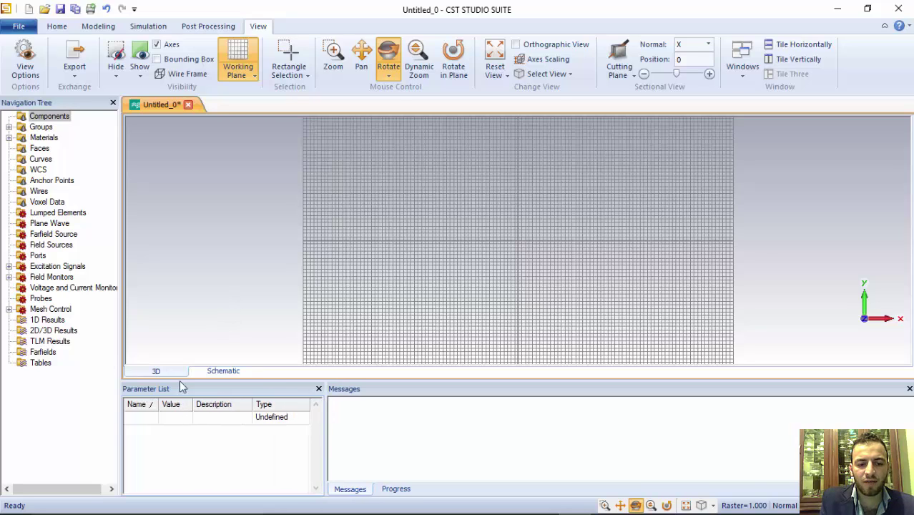
- Define a parameter named lambda with the value 119.92
{"action": "left_click", "coordinate": [143, 421]}
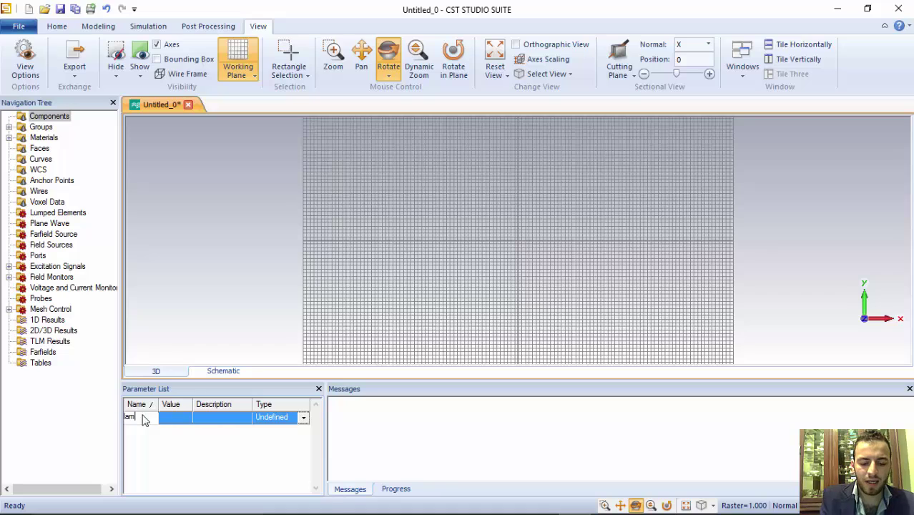
{"action": "type", "text": "lambda"}
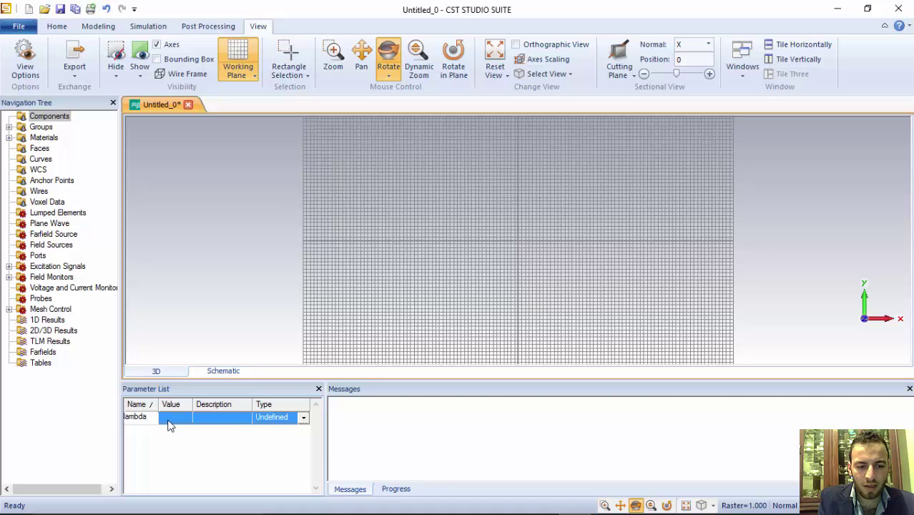
{"action": "left_click", "coordinate": [171, 422]}
{"action": "type", "text": "0"}
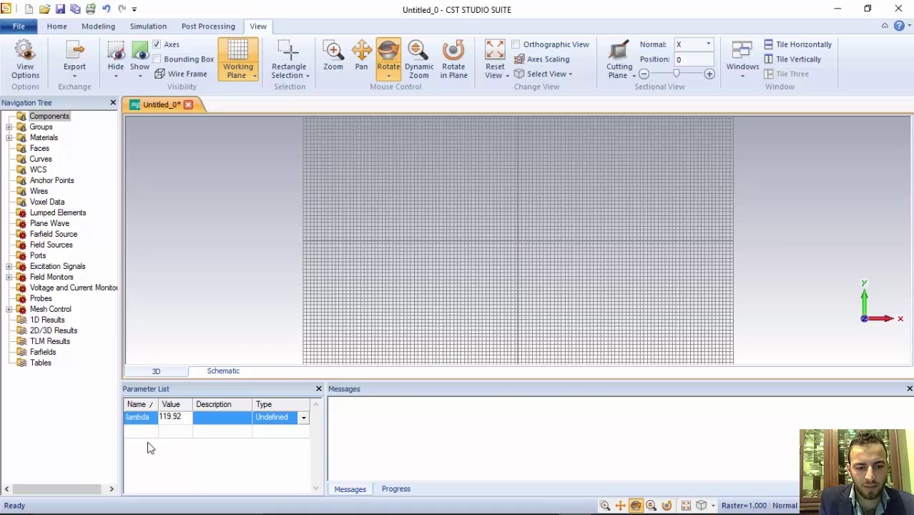
- Add a parameter R with the value lambda/1000
{"action": "left_click", "coordinate": [143, 433]}
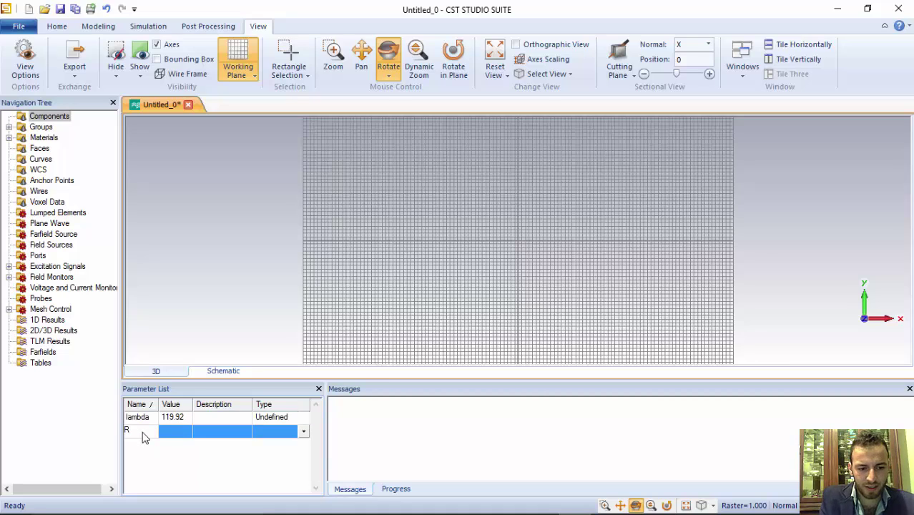
{"action": "type", "text": "R"}
{"action": "left_click", "coordinate": [185, 433]}
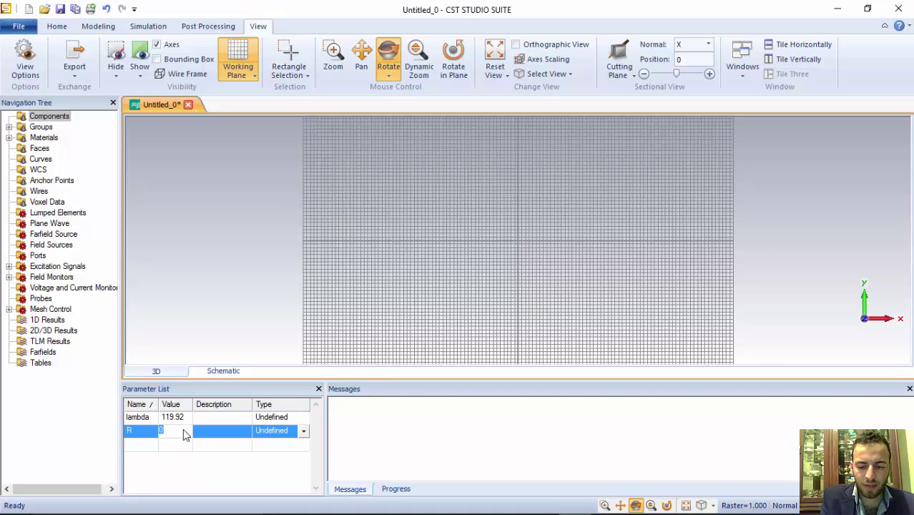
{"action": "type", "text": "lambda/"}
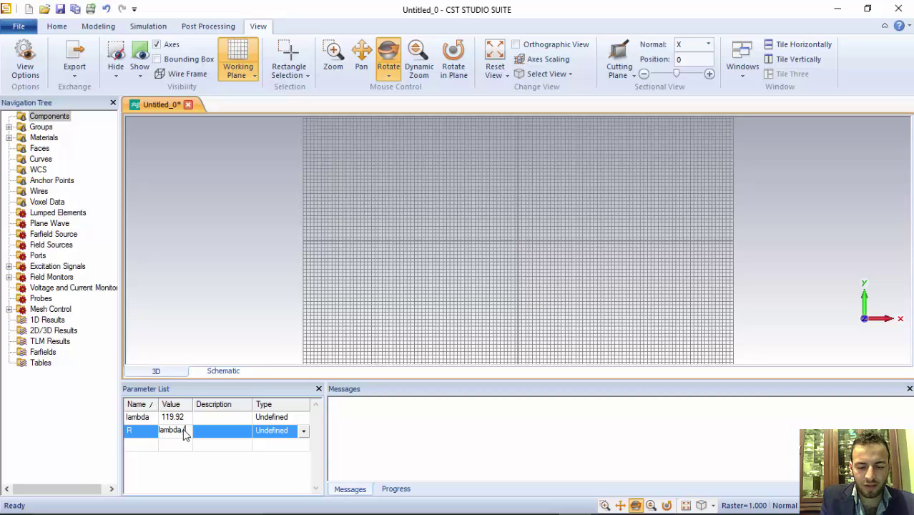
{"action": "type", "text": "1000"}
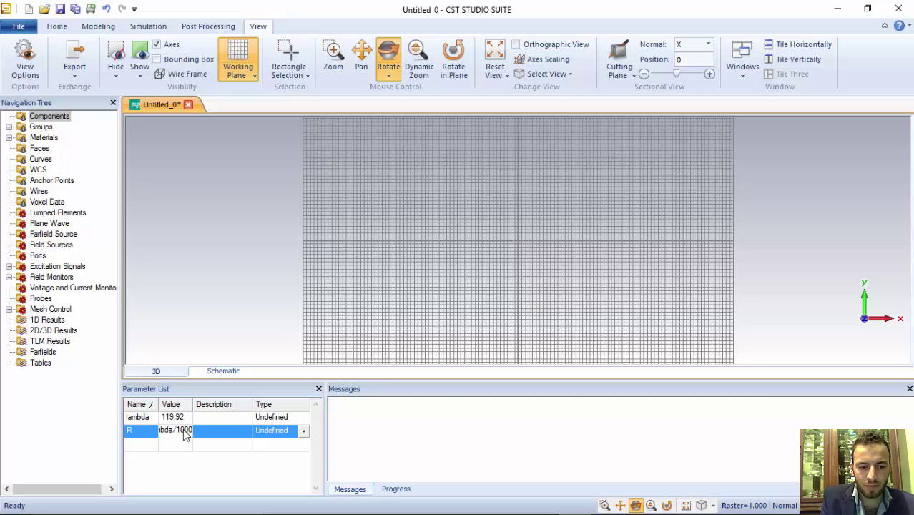
- Add a parameter named gap with the value 2
{"action": "left_click", "coordinate": [132, 447]}
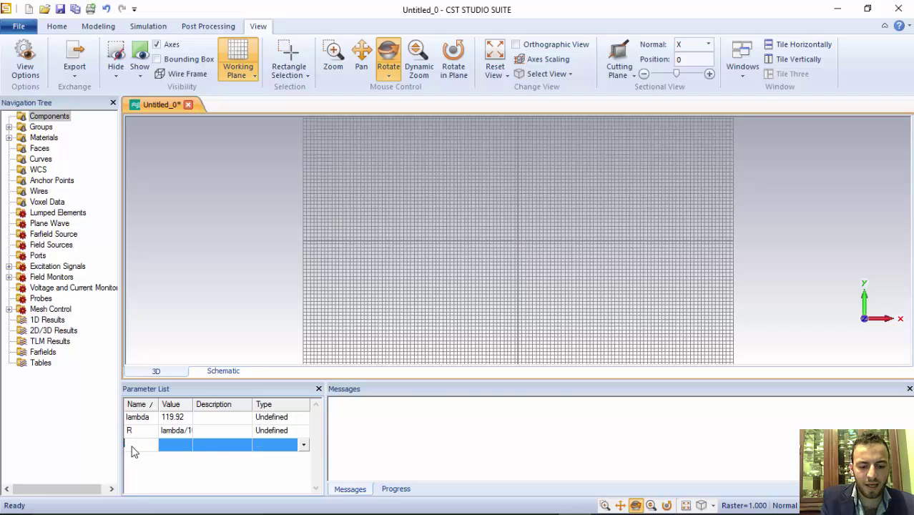
{"action": "type", "text": "gap"}
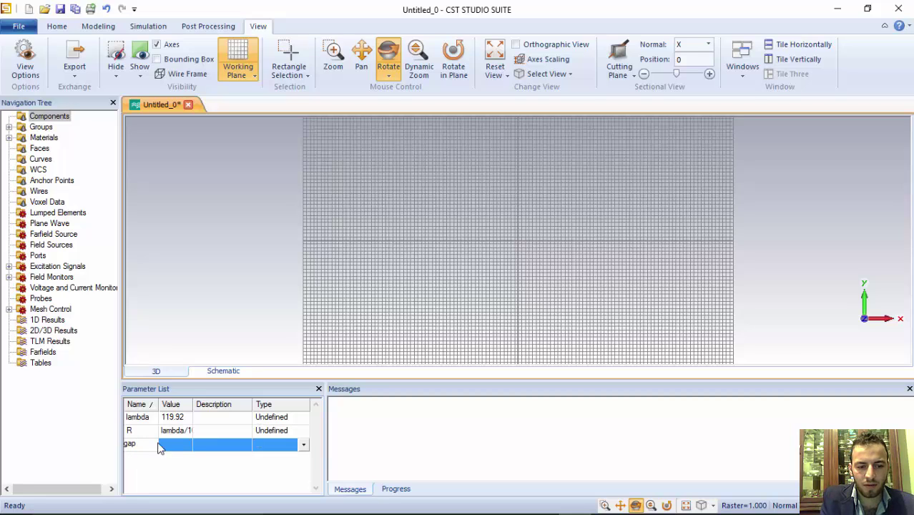
{"action": "left_click", "coordinate": [174, 447]}
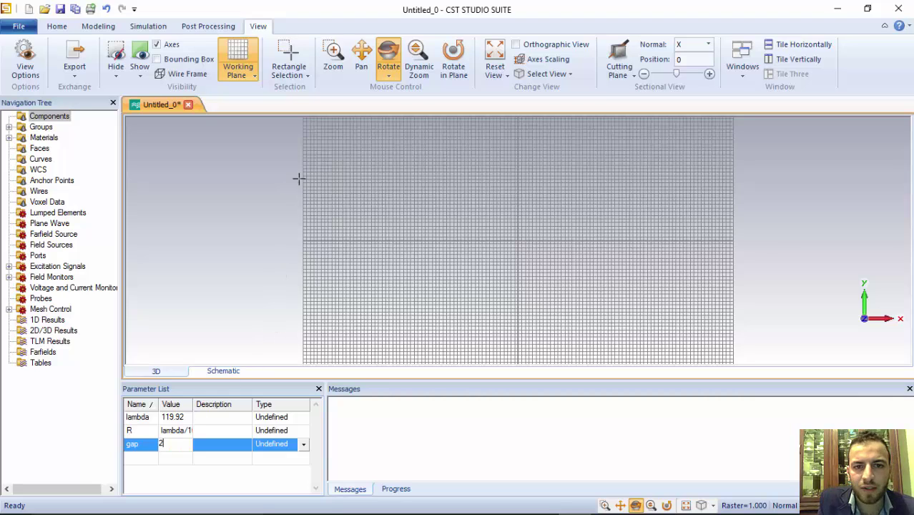
{"action": "left_click", "coordinate": [358, 155]}
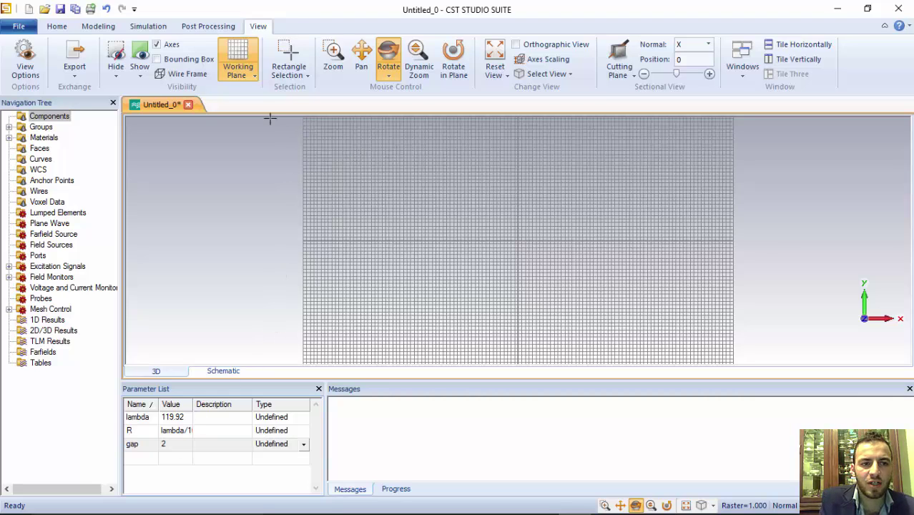
- Begin a Z-oriented cylinder with outer radius R, extending from Zmin gap to Zmax lambda/4
{"action": "left_click", "coordinate": [100, 26]}
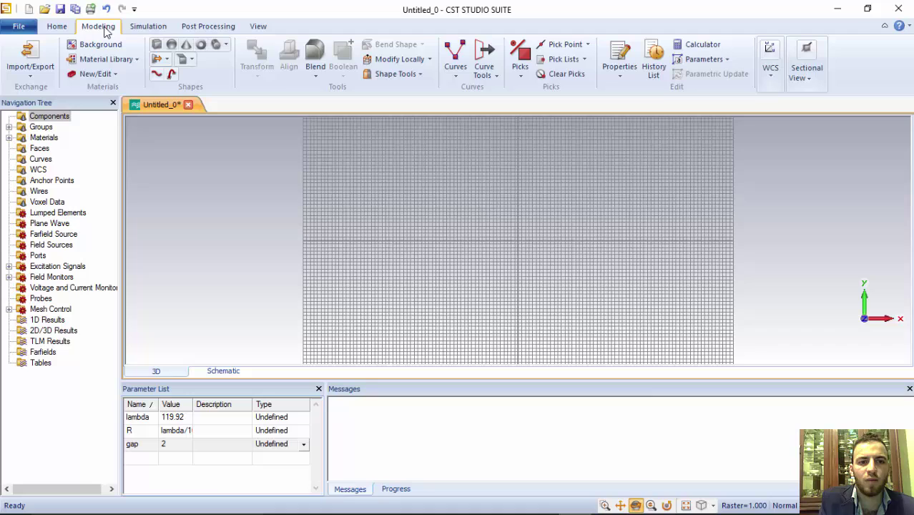
{"action": "left_click", "coordinate": [225, 44]}
{"action": "left_click", "coordinate": [243, 61]}
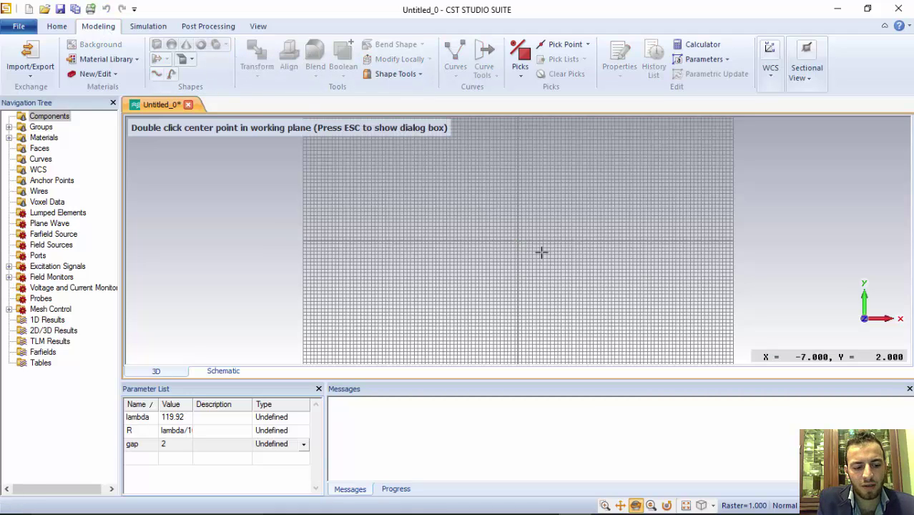
{"action": "key", "text": "Escape"}
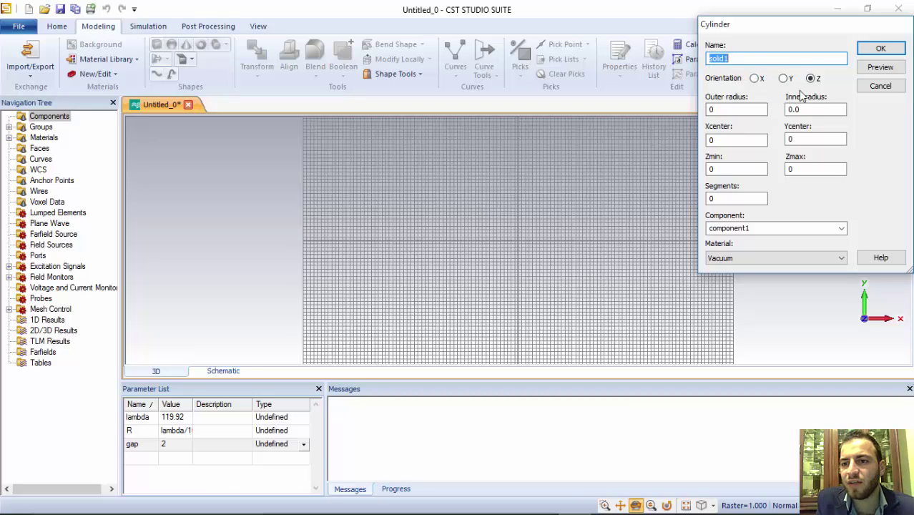
{"action": "double_click", "coordinate": [723, 109]}
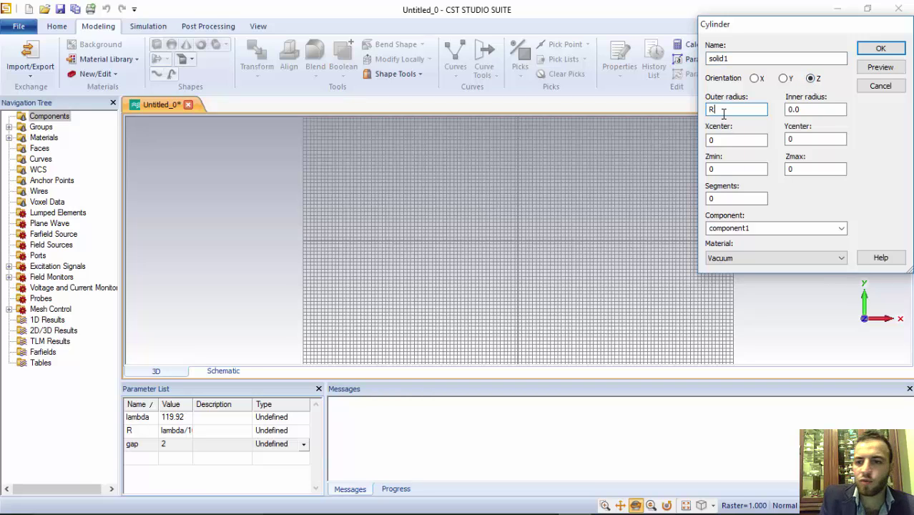
{"action": "double_click", "coordinate": [719, 170]}
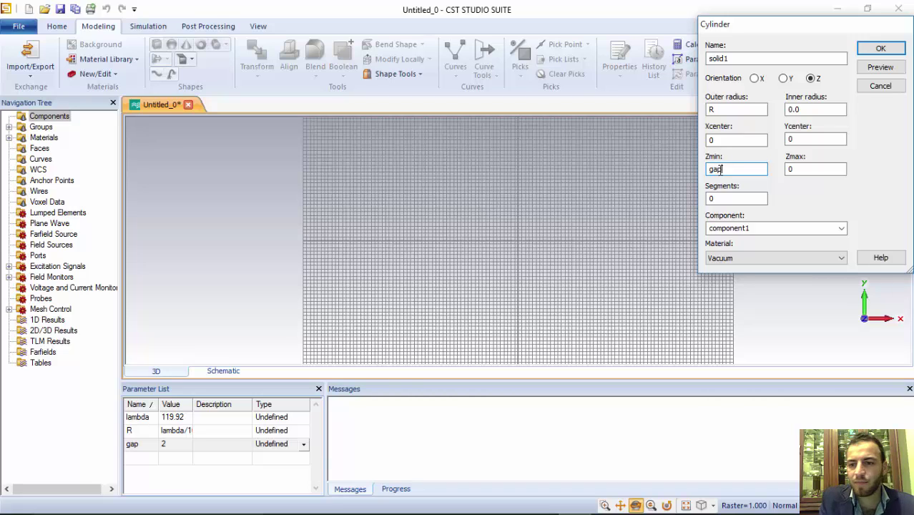
{"action": "double_click", "coordinate": [800, 169]}
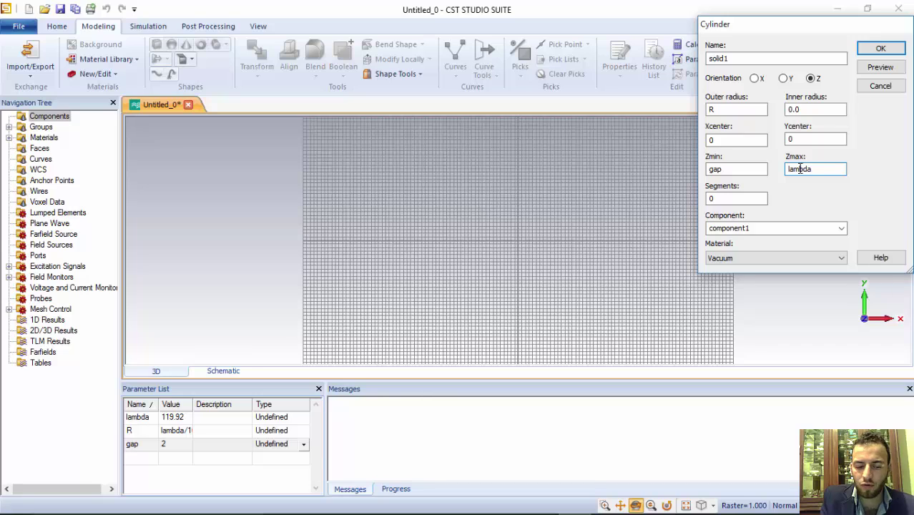
- Set the cylinder's material to Vacuum and create the solid in component1
{"action": "left_click", "coordinate": [773, 257]}
{"action": "left_click", "coordinate": [747, 295]}
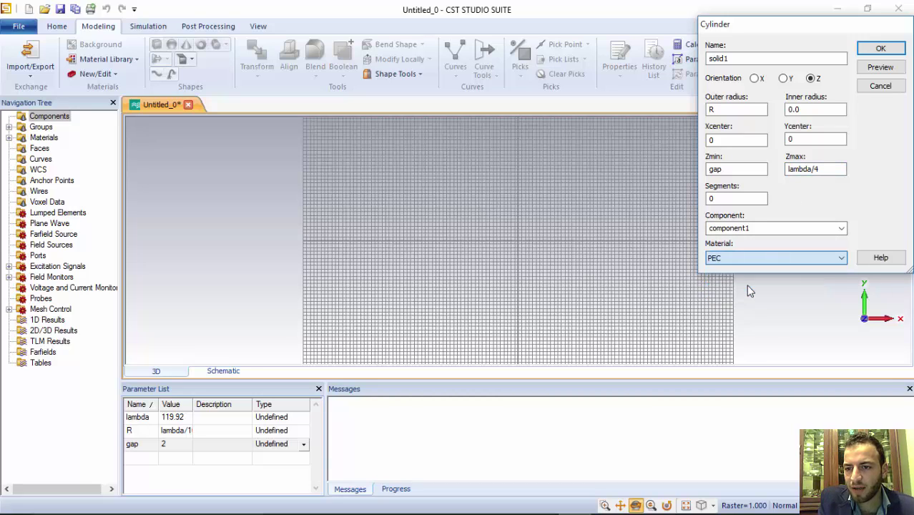
{"action": "left_click", "coordinate": [784, 261]}
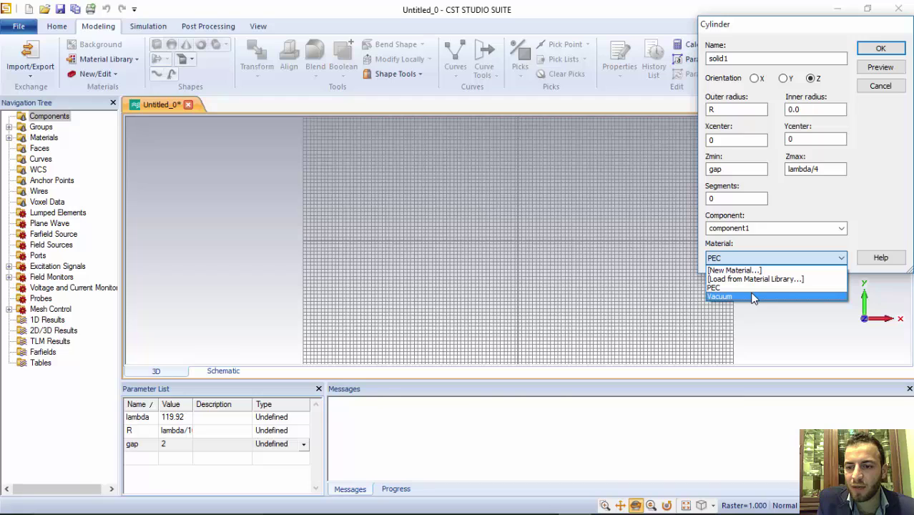
{"action": "left_click", "coordinate": [752, 297]}
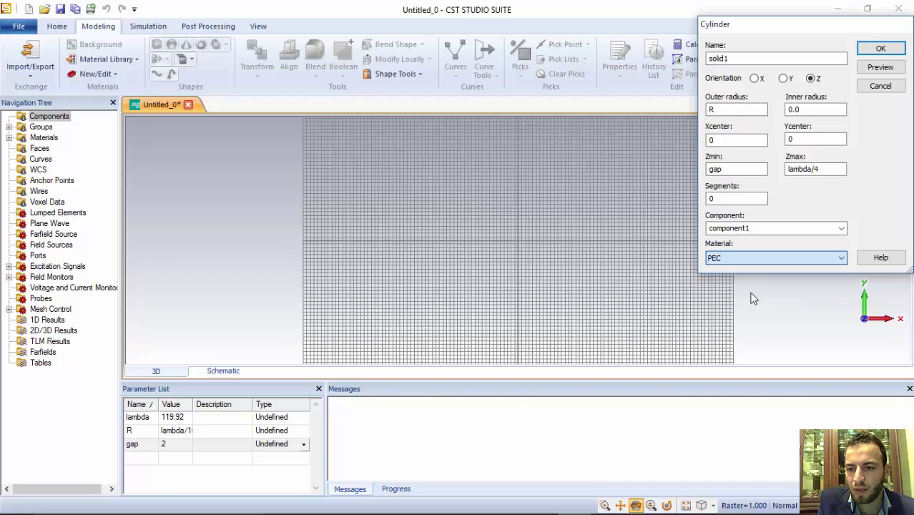
{"action": "left_click", "coordinate": [880, 48]}
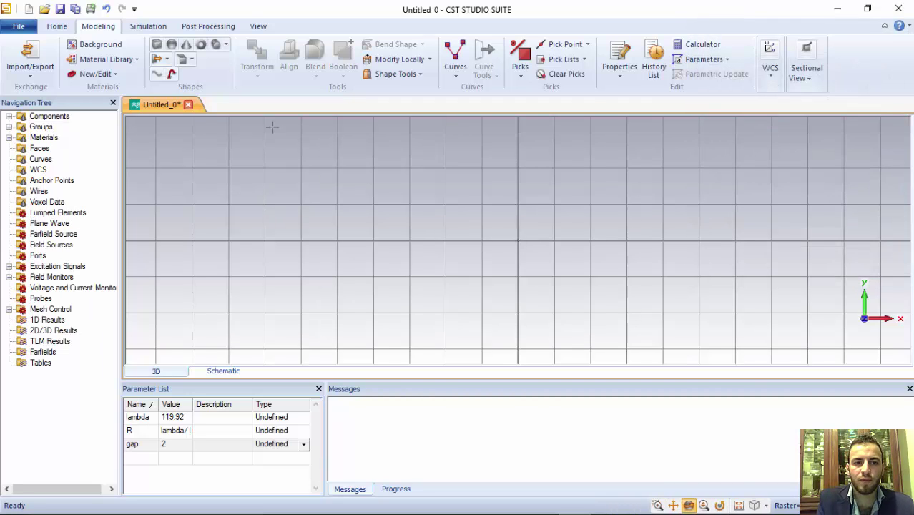
- Inspect the new cylinder from an angled 3D view and display the material properties of solid1 under component1
{"action": "left_click", "coordinate": [259, 27]}
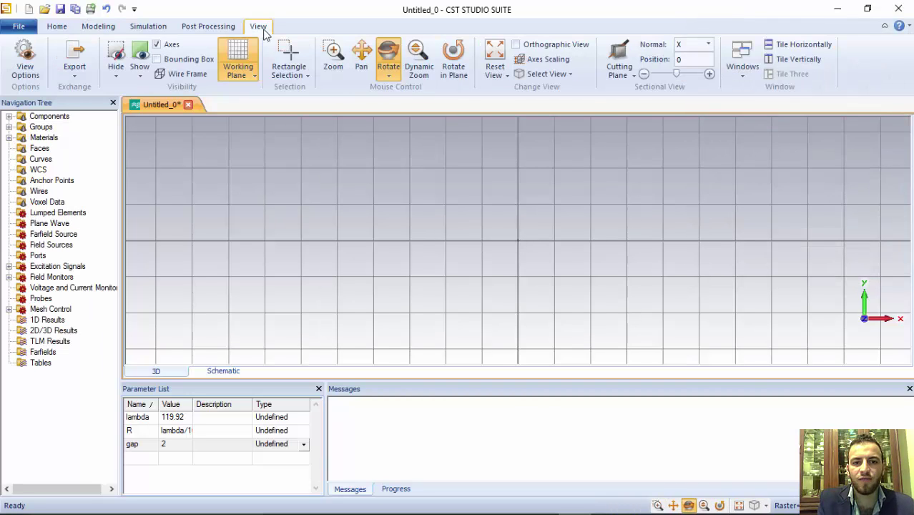
{"action": "left_click", "coordinate": [388, 56]}
{"action": "left_click_drag", "start_coordinate": [578, 243], "coordinate": [402, 262]}
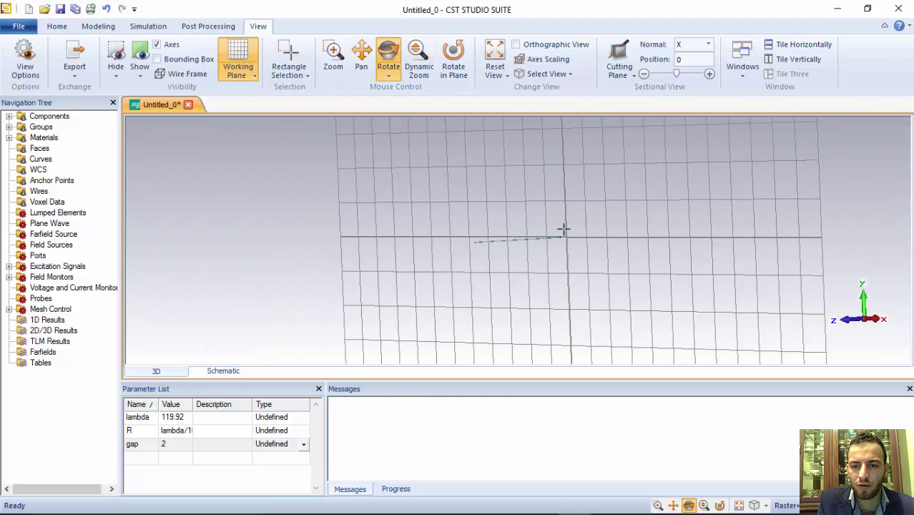
{"action": "left_click_drag", "start_coordinate": [564, 229], "coordinate": [462, 236]}
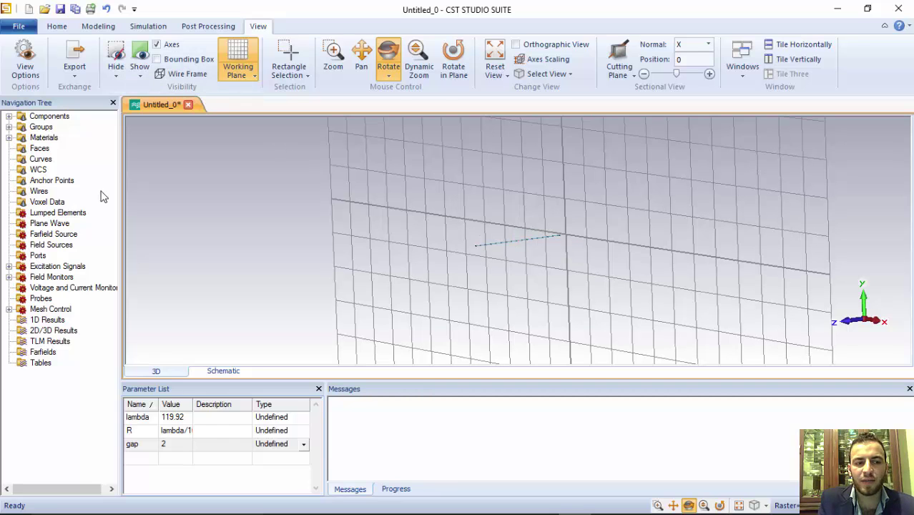
{"action": "left_click", "coordinate": [9, 116]}
{"action": "left_click", "coordinate": [21, 127]}
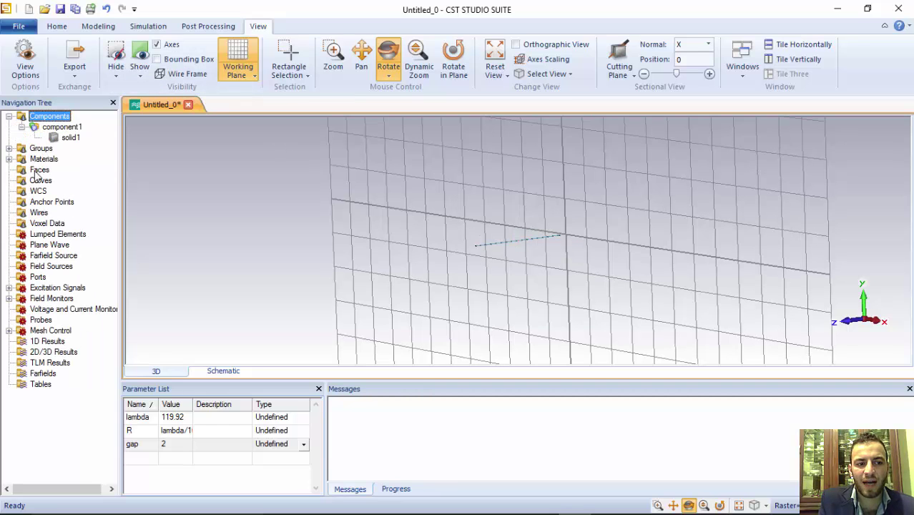
{"action": "left_click", "coordinate": [70, 137]}
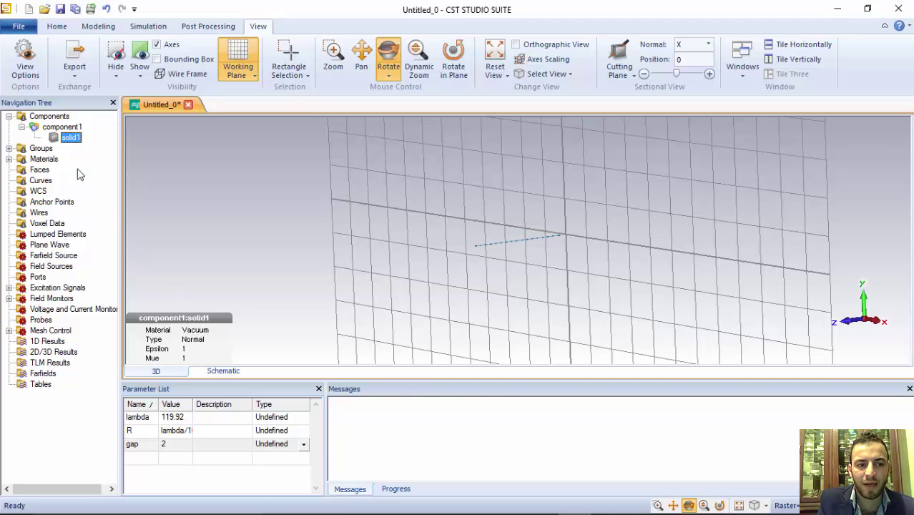
- Change the material of solid1 from component1 to PEC using the existing material in the Materials folder
{"action": "left_click", "coordinate": [10, 159]}
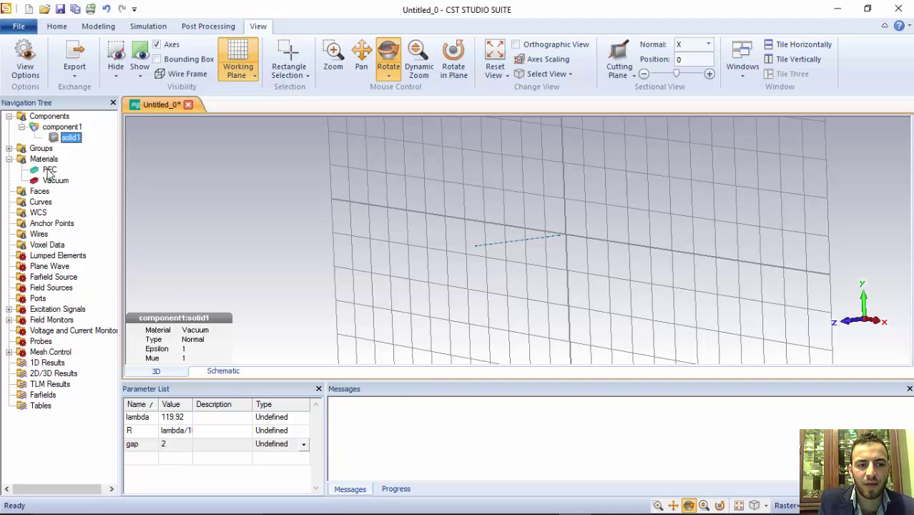
{"action": "left_click", "coordinate": [72, 138]}
{"action": "left_click_drag", "start_coordinate": [72, 141], "coordinate": [50, 170]}
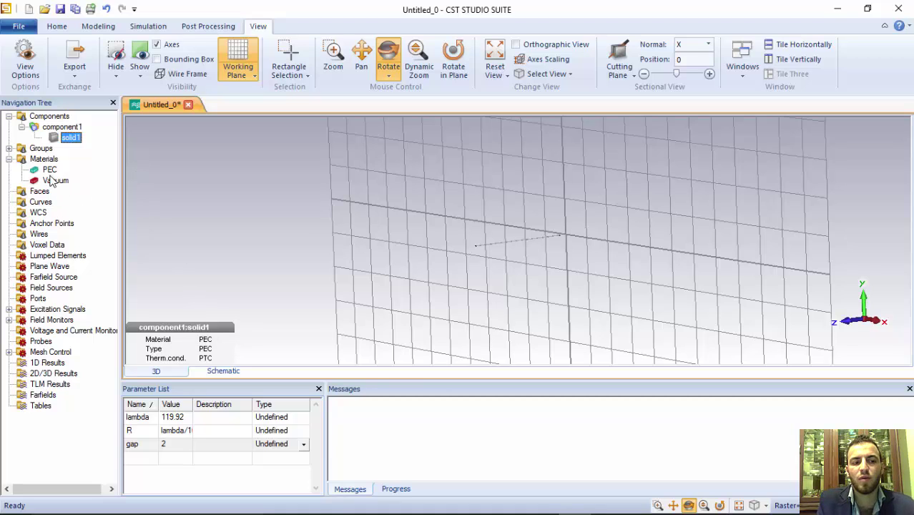
{"action": "left_click", "coordinate": [67, 138]}
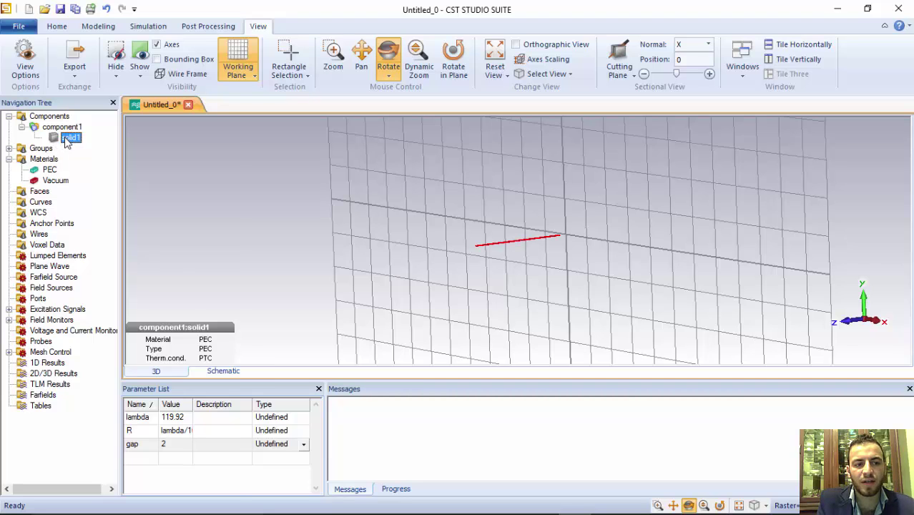
{"action": "right_click", "coordinate": [67, 140]}
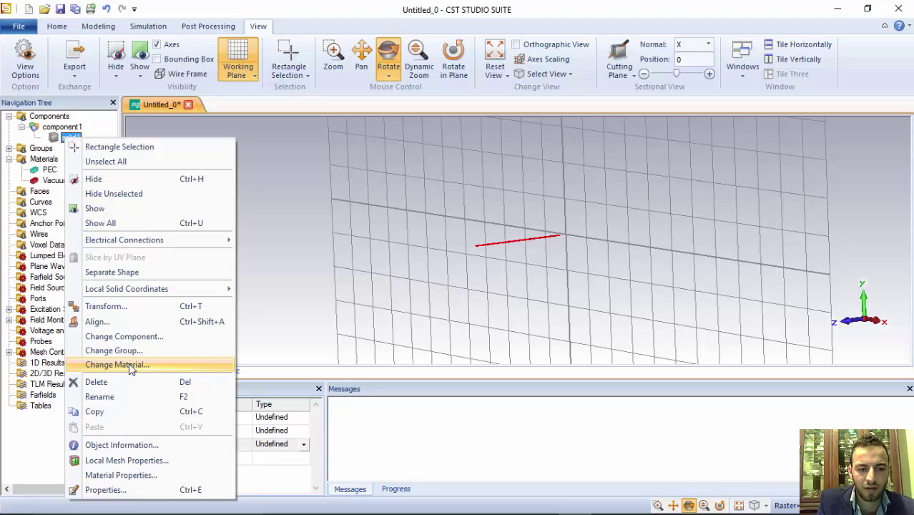
{"action": "left_click", "coordinate": [117, 365]}
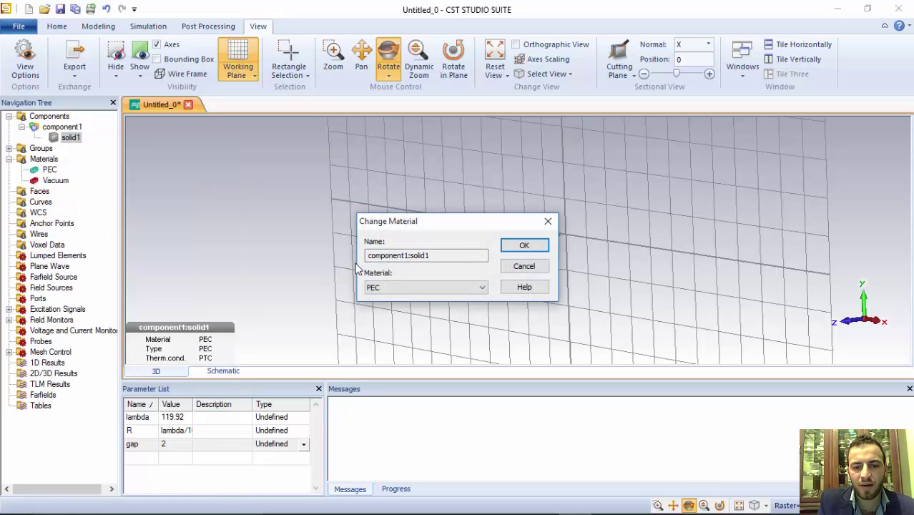
{"action": "left_click", "coordinate": [548, 222]}
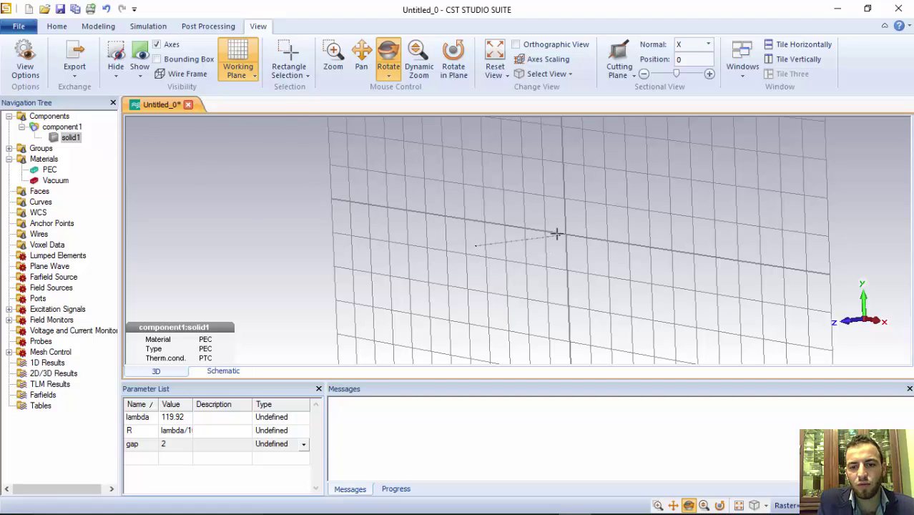
{"action": "left_click", "coordinate": [100, 25]}
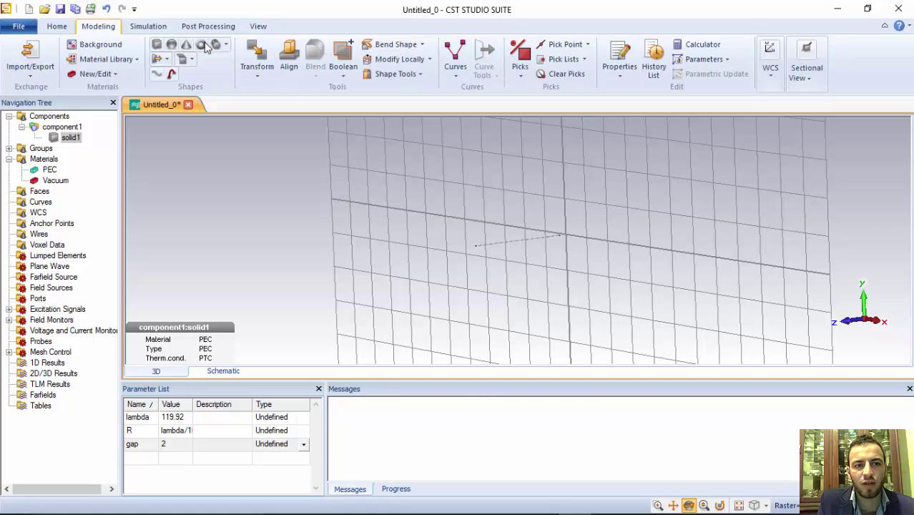
{"action": "left_click", "coordinate": [222, 45]}
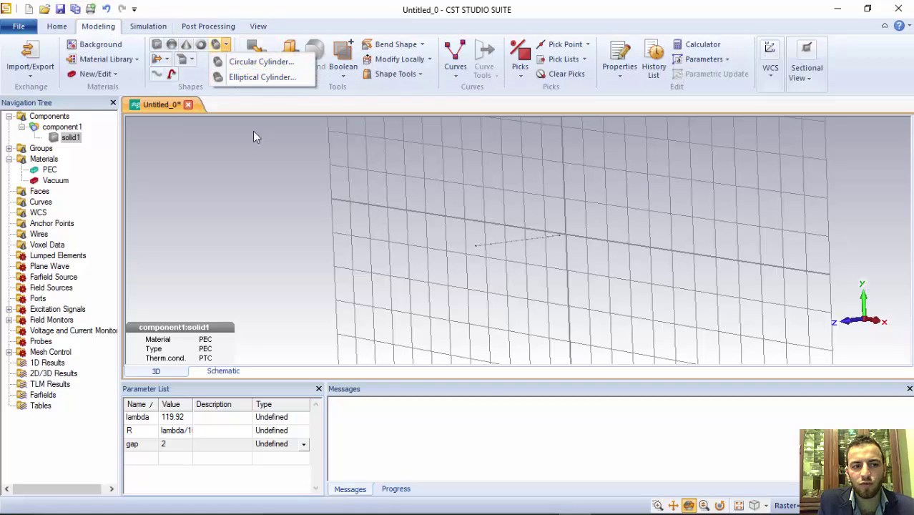
{"action": "left_click", "coordinate": [123, 128]}
- Mirror solid1 as a copy across the plane with normal 0, 0, 1 and origin 0, 0, 0, with repetition factor 1
{"action": "left_click", "coordinate": [71, 138]}
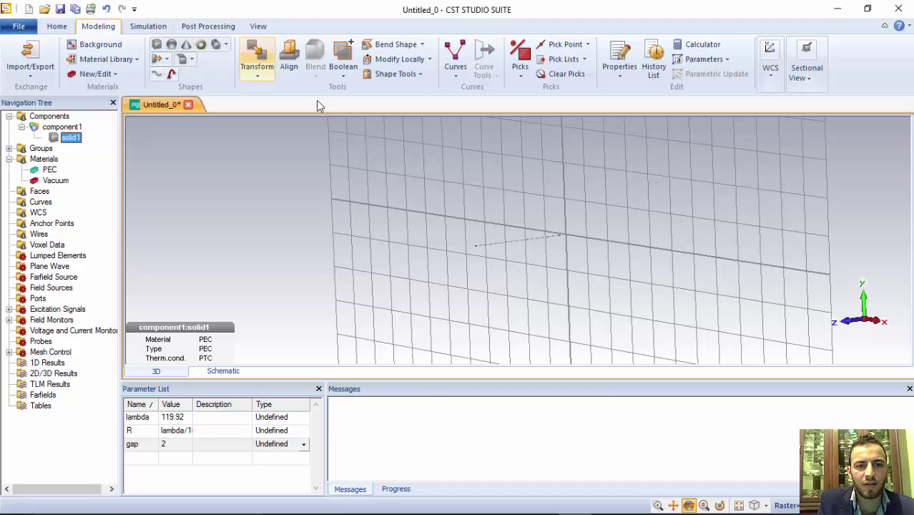
{"action": "right_click", "coordinate": [71, 137]}
{"action": "left_click", "coordinate": [114, 305]}
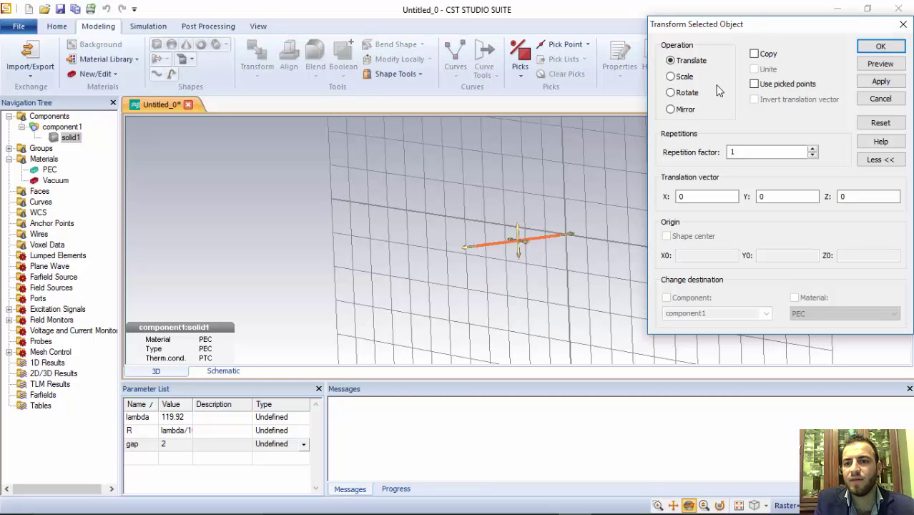
{"action": "left_click", "coordinate": [670, 110]}
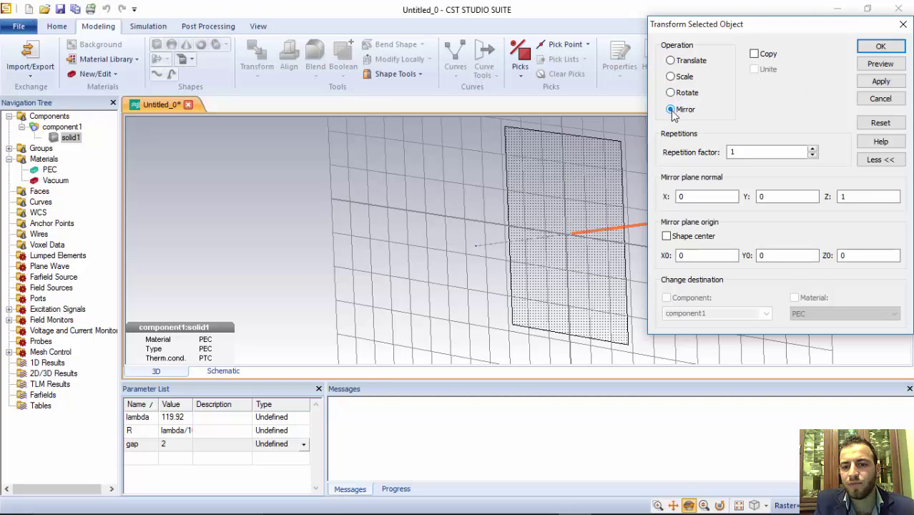
{"action": "left_click", "coordinate": [754, 54]}
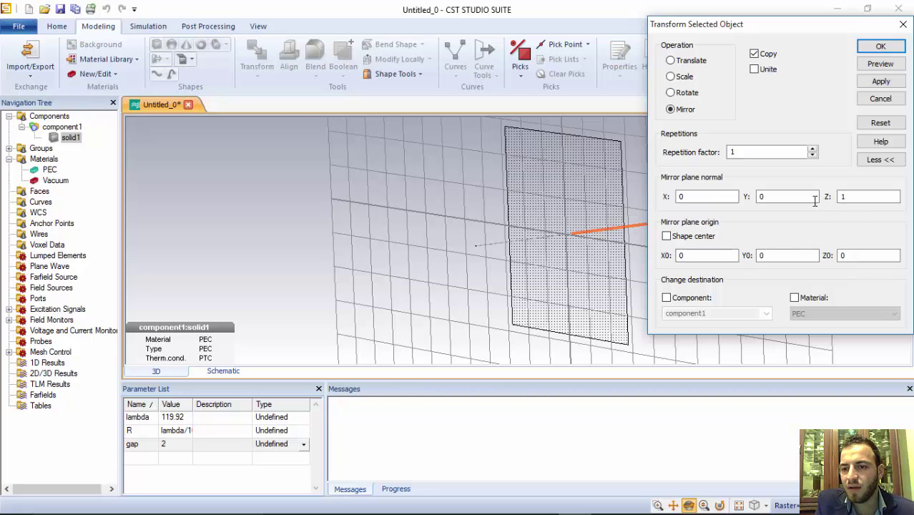
{"action": "left_click", "coordinate": [887, 66]}
{"action": "left_click", "coordinate": [880, 47]}
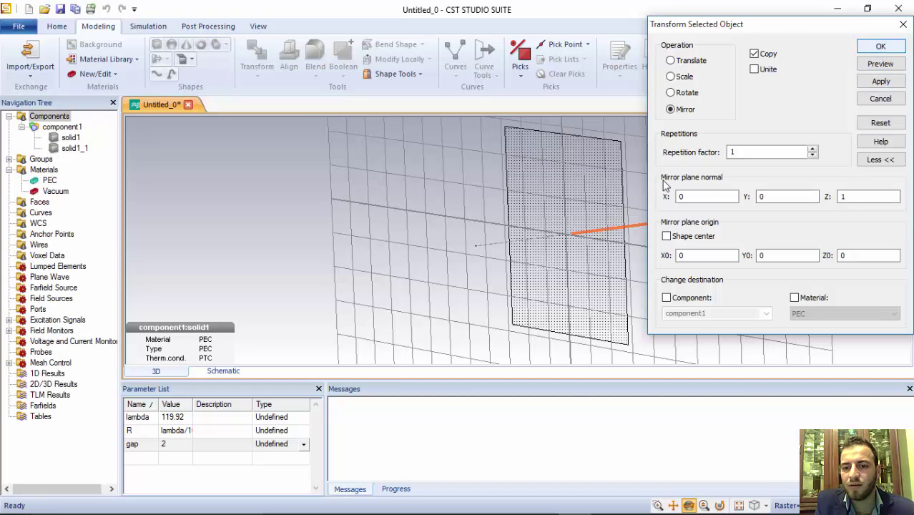
- Enlarge the view around the two wire arms and hide the working plane
{"action": "left_click", "coordinate": [258, 27]}
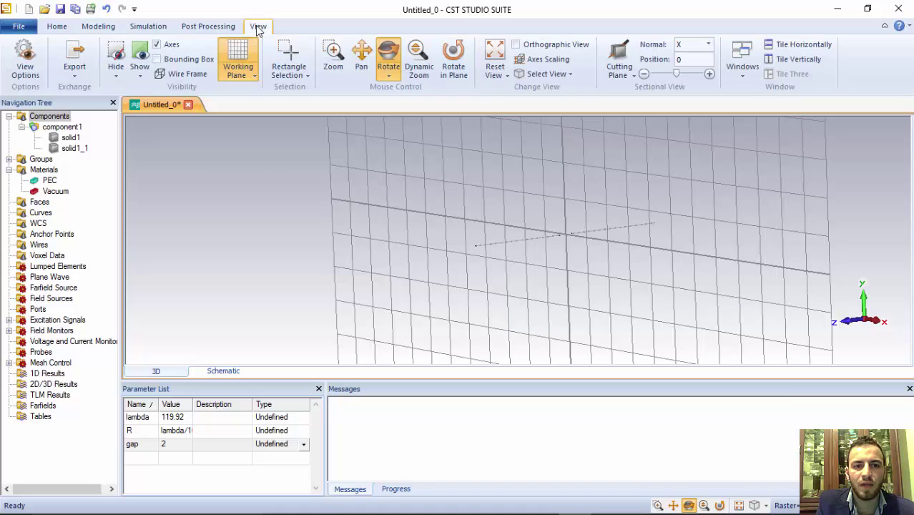
{"action": "left_click", "coordinate": [334, 54]}
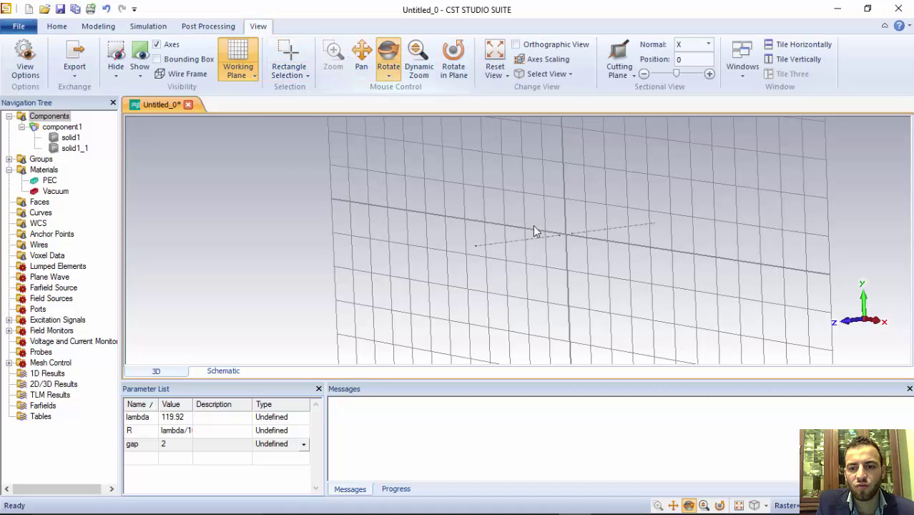
{"action": "left_click_drag", "start_coordinate": [603, 212], "coordinate": [535, 268]}
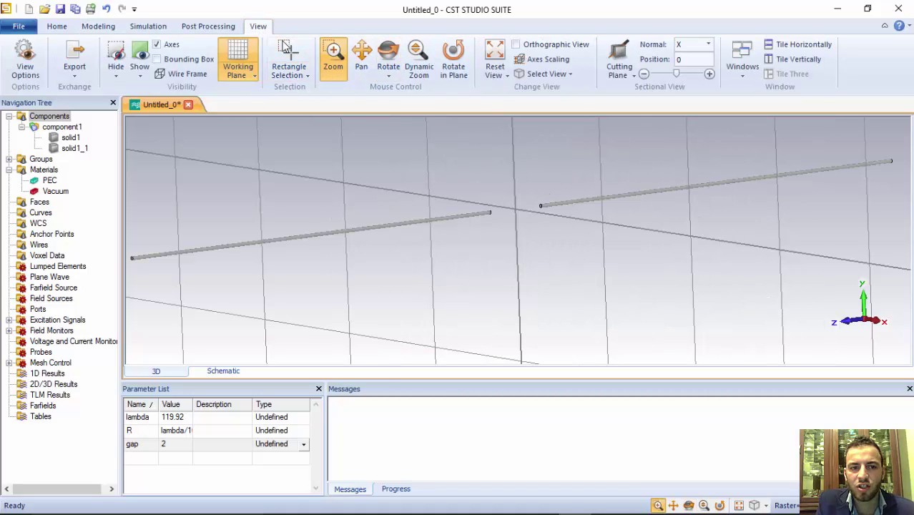
{"action": "left_click", "coordinate": [242, 48]}
- Pick the circle centers of the two facing wire ends and create a 50-ohm S-Parameter discrete edge port between them
{"action": "left_click", "coordinate": [147, 26]}
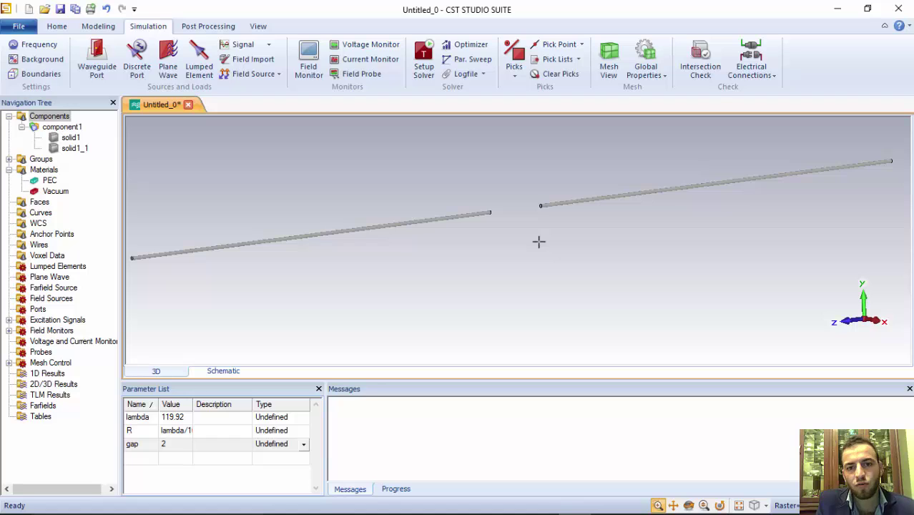
{"action": "left_click", "coordinate": [582, 45]}
{"action": "left_click", "coordinate": [578, 123]}
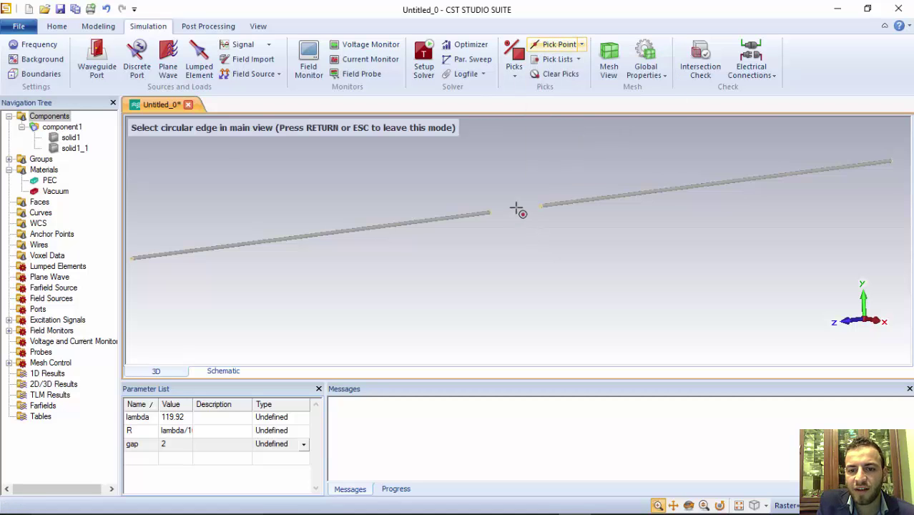
{"action": "left_click", "coordinate": [491, 212]}
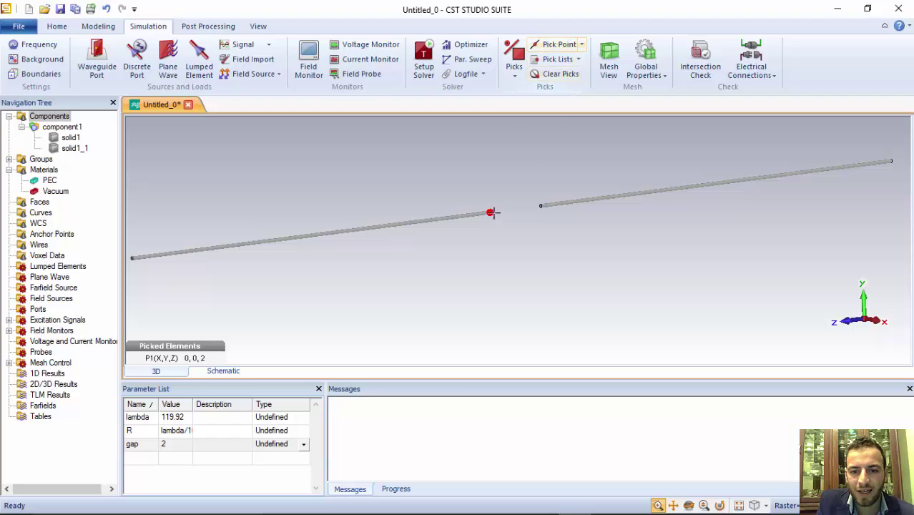
{"action": "left_click", "coordinate": [580, 44]}
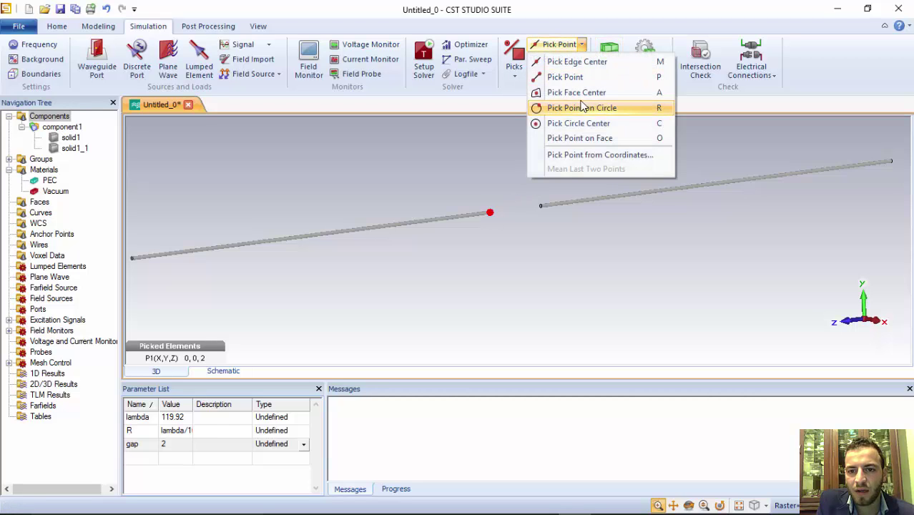
{"action": "left_click", "coordinate": [579, 123]}
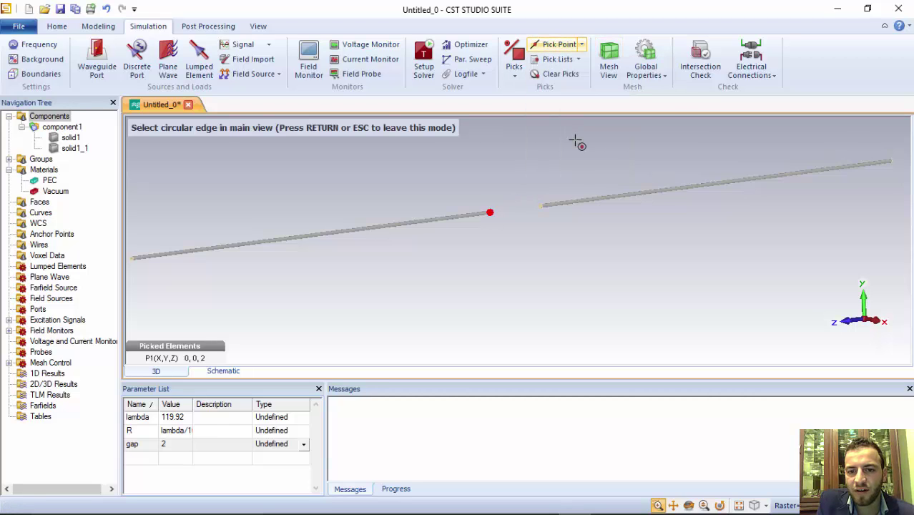
{"action": "left_click", "coordinate": [541, 208]}
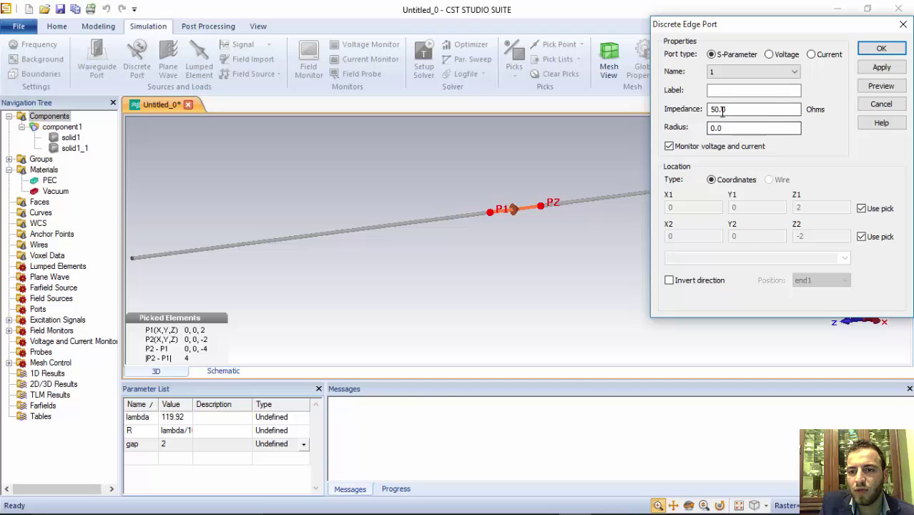
{"action": "left_click", "coordinate": [881, 49]}
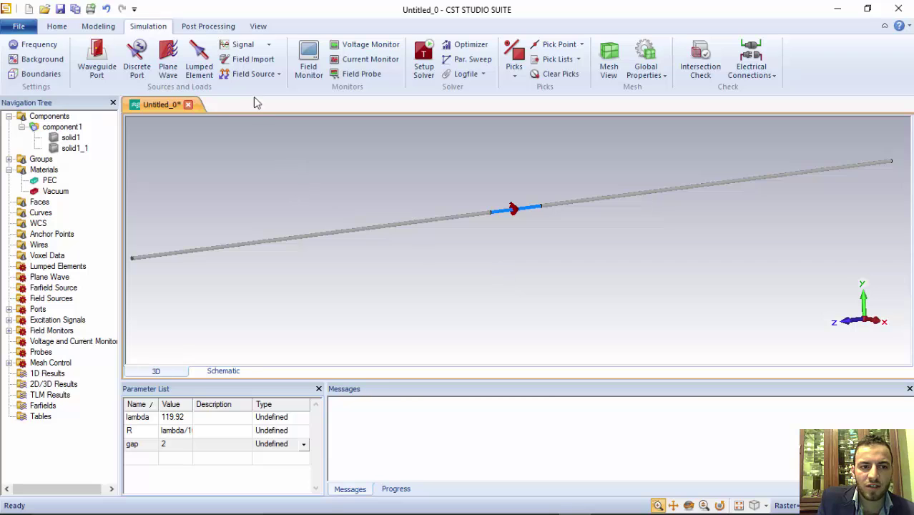
- Run the time domain solver with a hexahedral mesh, -30 dB accuracy and all ports as source
{"action": "left_click", "coordinate": [424, 61]}
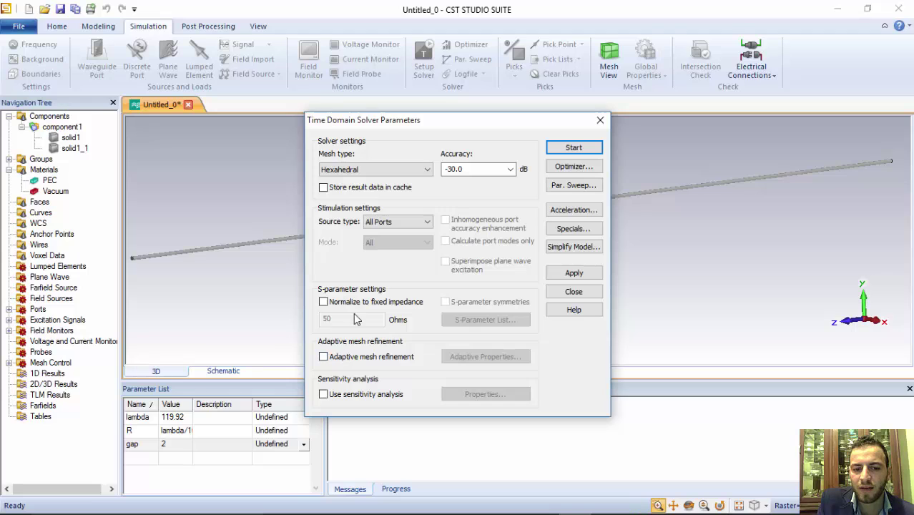
{"action": "left_click", "coordinate": [573, 147]}
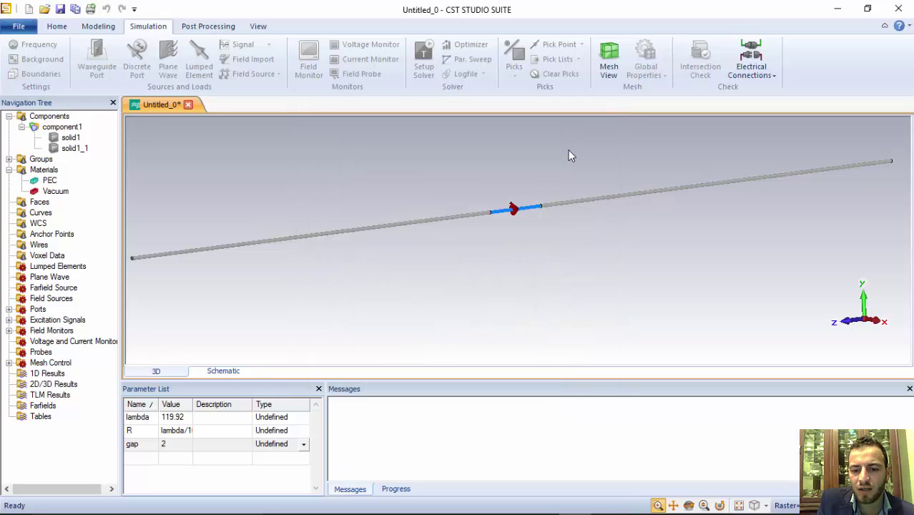
{"action": "mouse_move", "coordinate": [536, 506]}
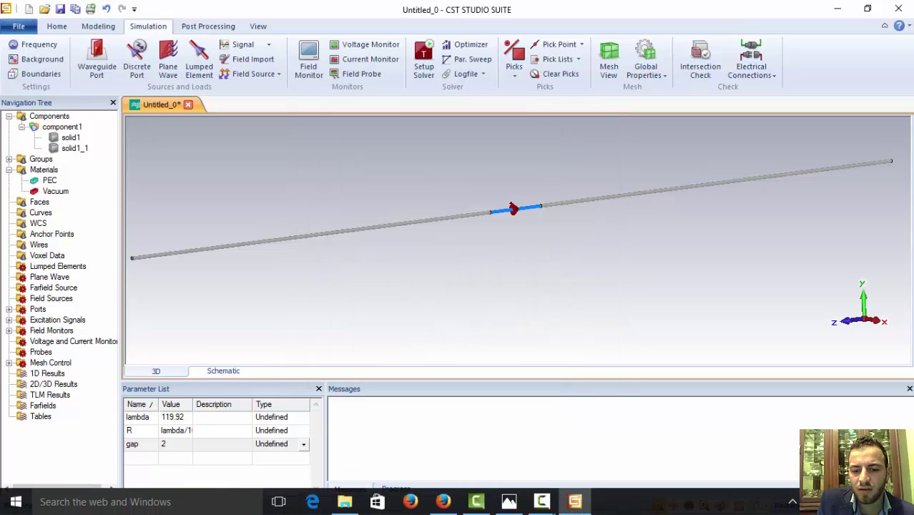
{"action": "left_click", "coordinate": [541, 501]}
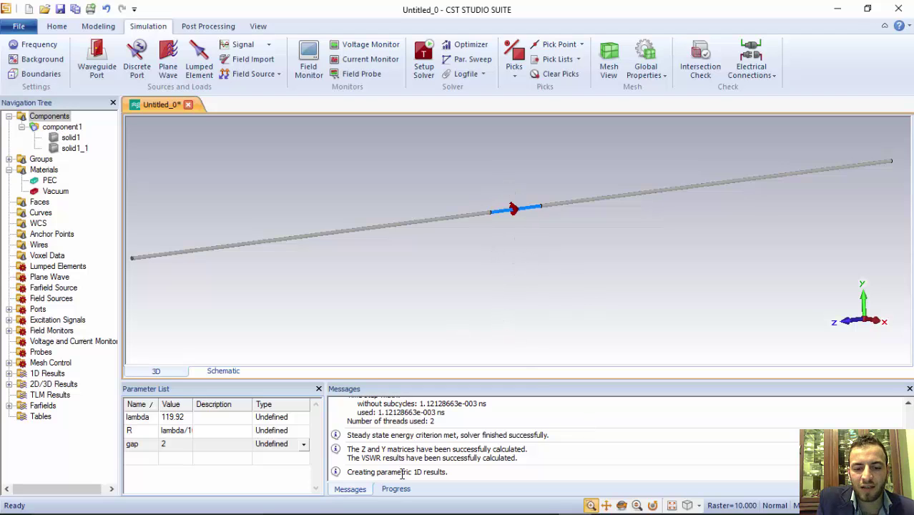
- Display the S-Parameters magnitude plot in dB from the 1D results
{"action": "left_click", "coordinate": [9, 373]}
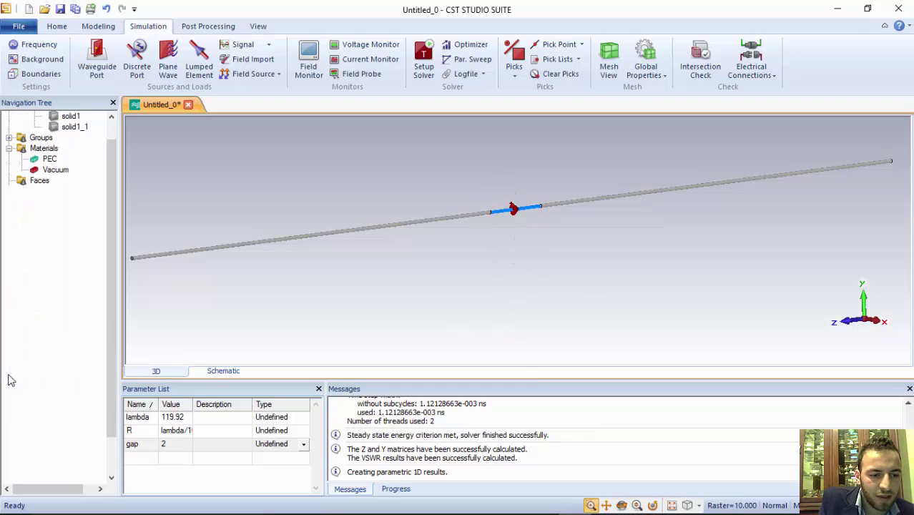
{"action": "left_click", "coordinate": [63, 373]}
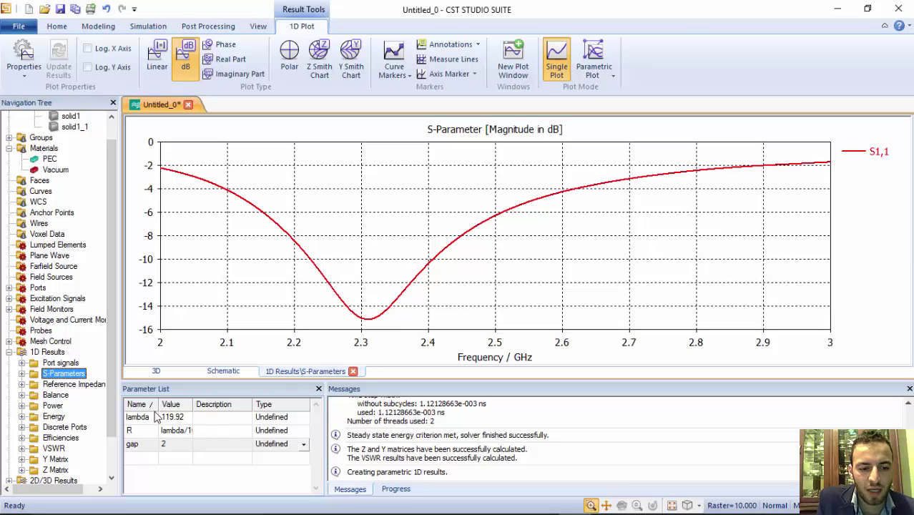
- Display the 3D directivity farfield for f=2.5, fit it to the window and examine the pattern from another angle
{"action": "scroll", "coordinate": [114, 370], "scroll_direction": "down", "scroll_amount": 2}
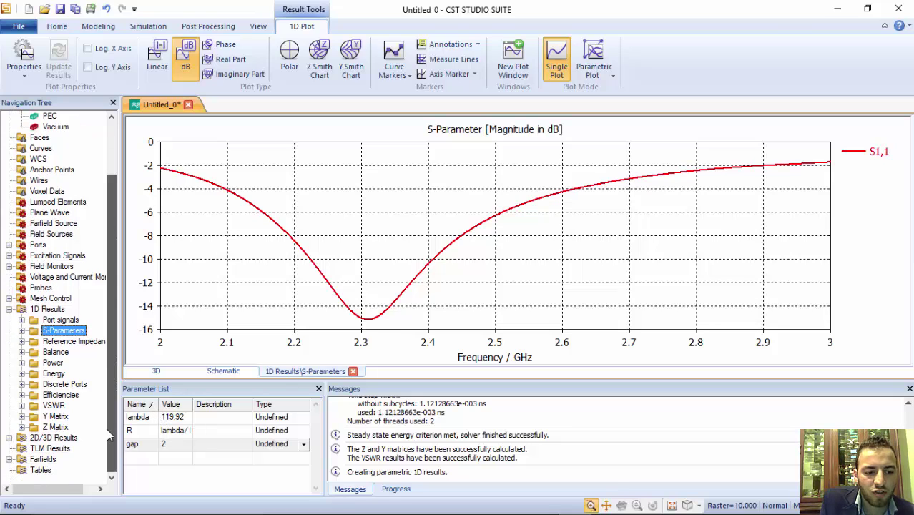
{"action": "left_click", "coordinate": [8, 459]}
{"action": "left_click", "coordinate": [66, 459]}
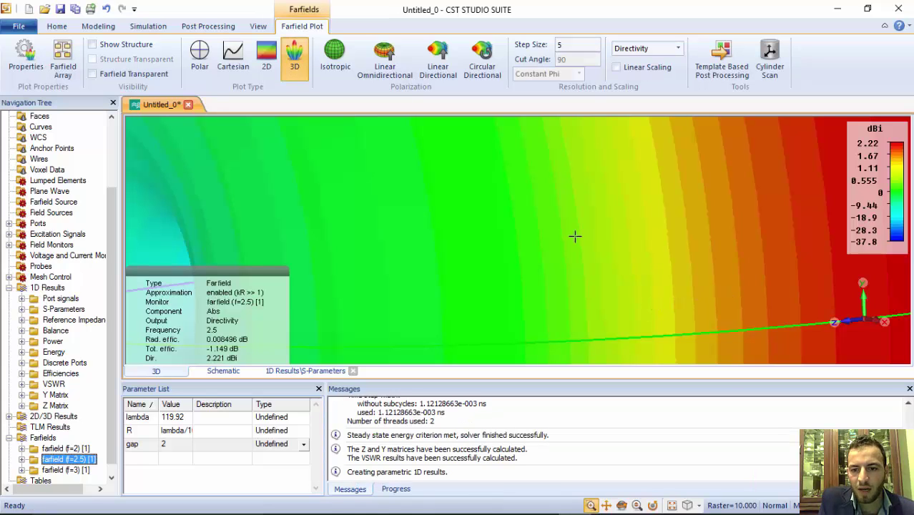
{"action": "right_click", "coordinate": [575, 236]}
{"action": "left_click", "coordinate": [599, 244]}
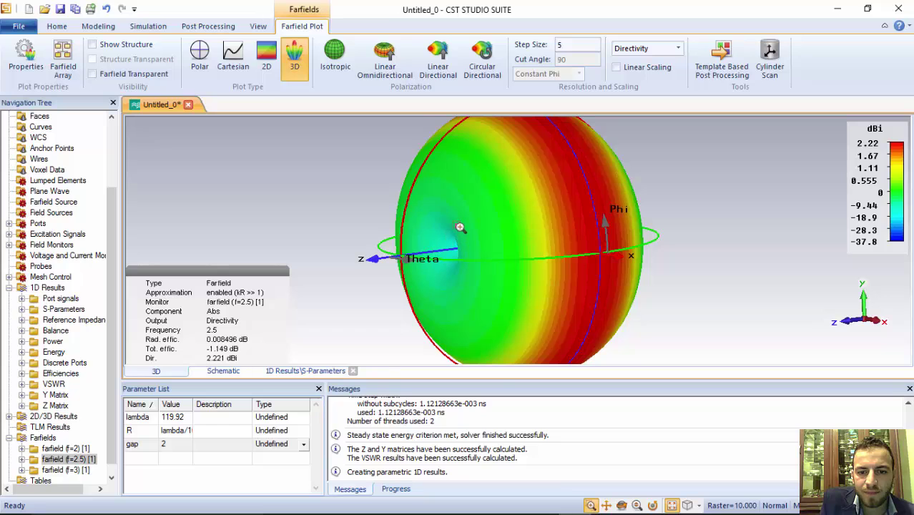
{"action": "left_click", "coordinate": [258, 26]}
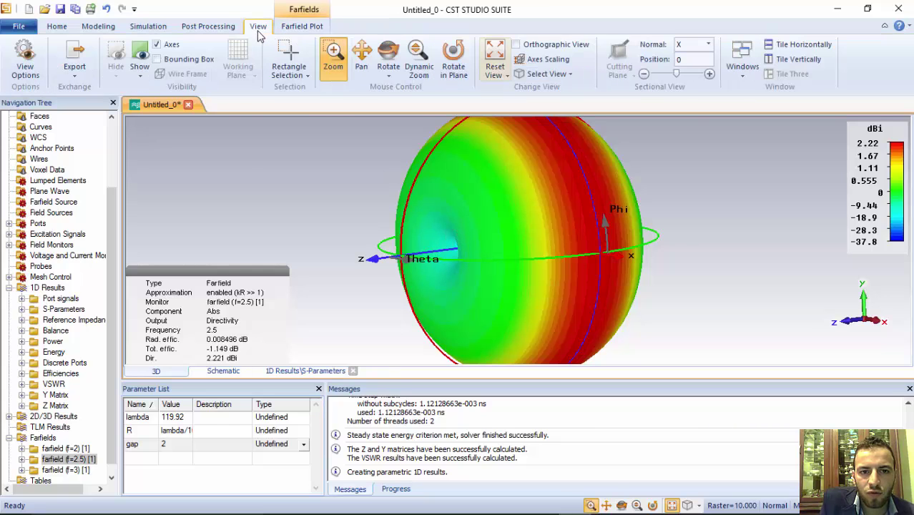
{"action": "left_click", "coordinate": [391, 51]}
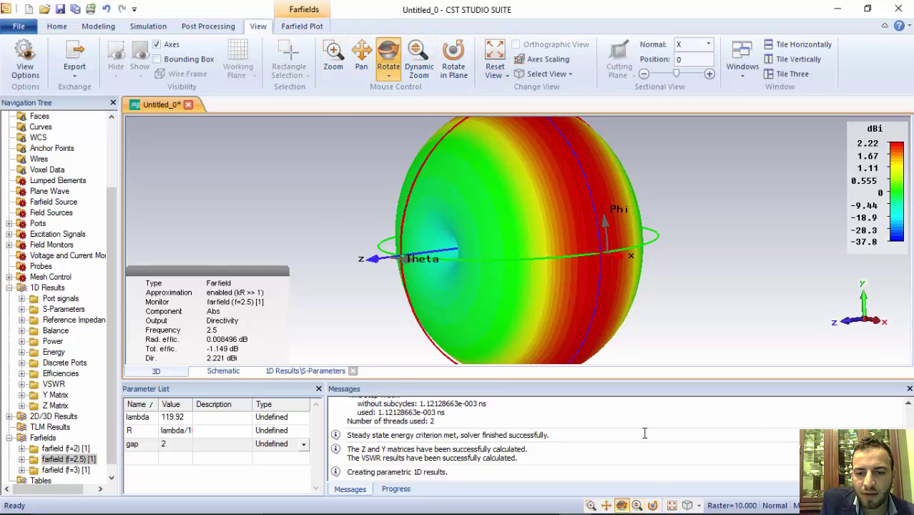
{"action": "left_click_drag", "start_coordinate": [472, 266], "coordinate": [528, 274]}
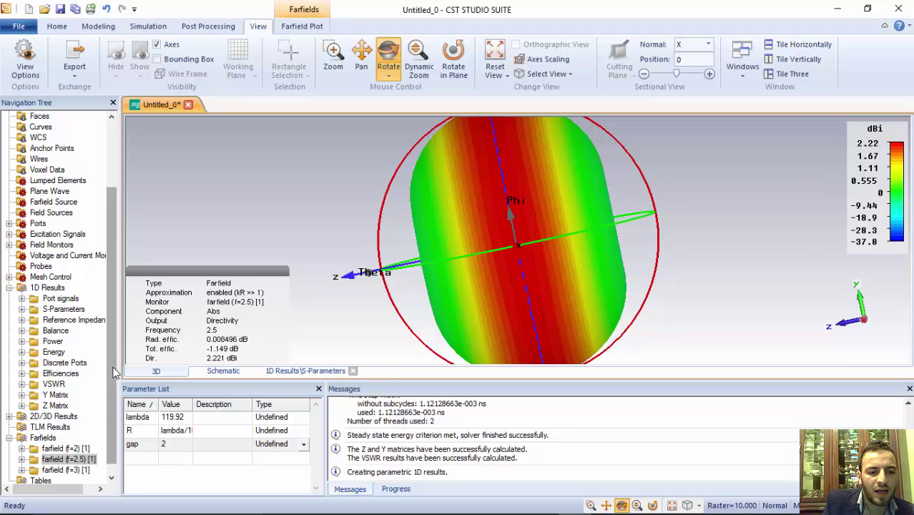
- Unite solid1 and solid1_1 with a Boolean Add, deleting the current results
{"action": "left_click_drag", "start_coordinate": [109, 445], "coordinate": [123, 222]}
{"action": "left_click", "coordinate": [63, 127]}
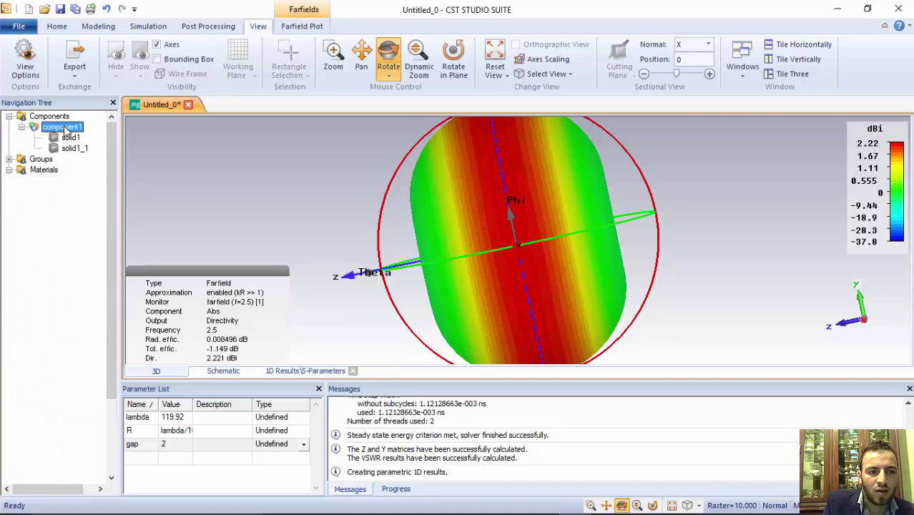
{"action": "left_click", "coordinate": [70, 138]}
{"action": "right_click", "coordinate": [70, 139]}
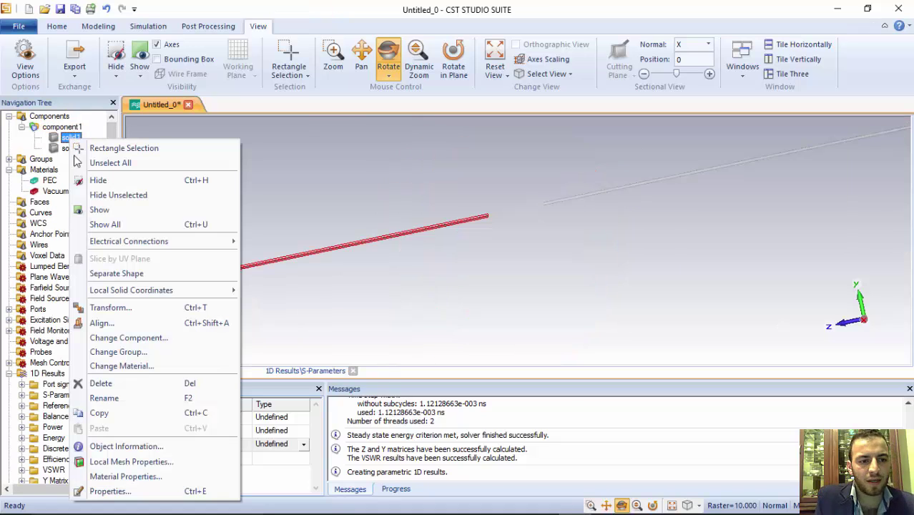
{"action": "left_click", "coordinate": [63, 147]}
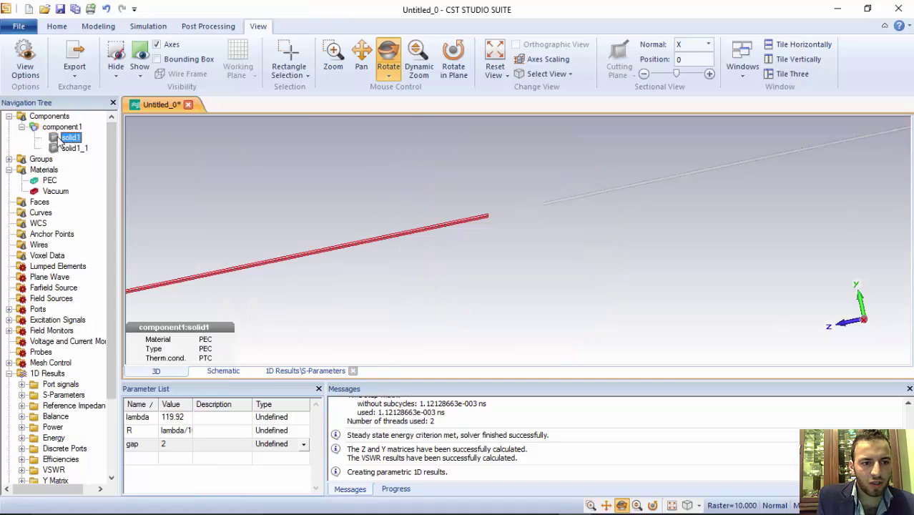
{"action": "left_click", "coordinate": [73, 148]}
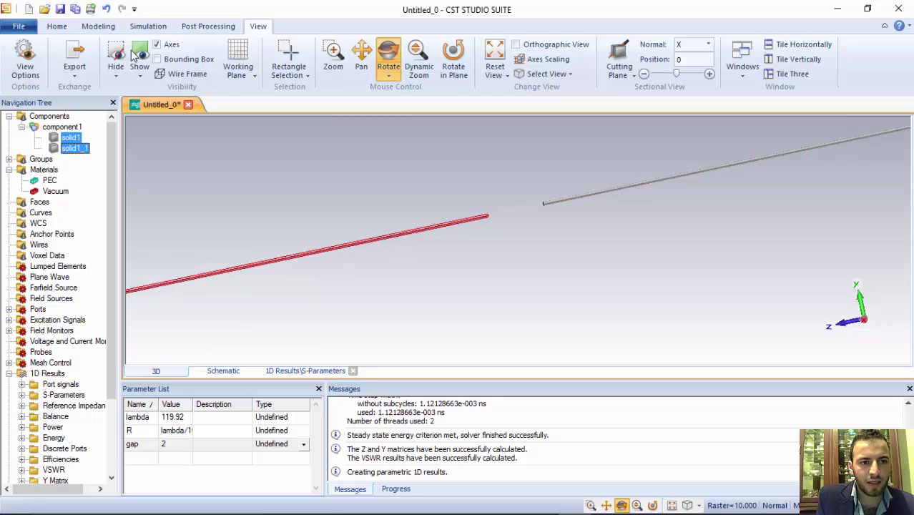
{"action": "left_click", "coordinate": [98, 26]}
{"action": "left_click", "coordinate": [344, 49]}
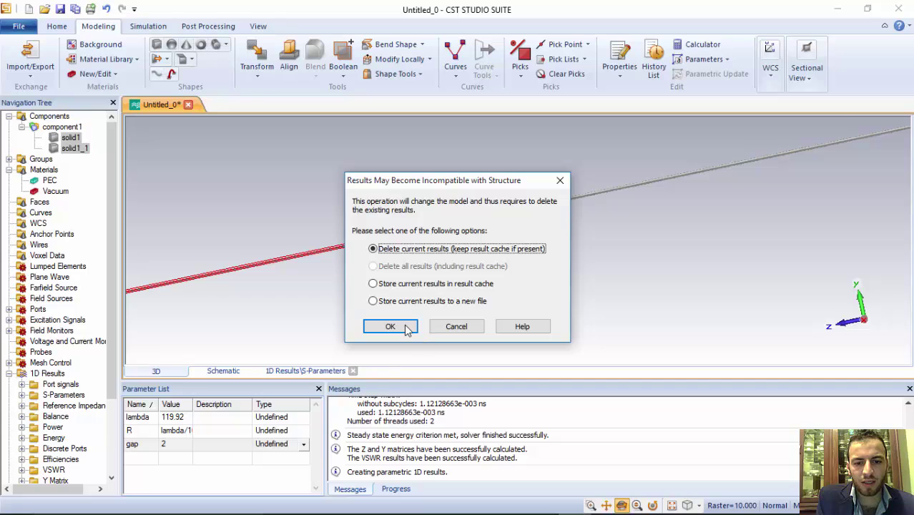
{"action": "left_click", "coordinate": [390, 326]}
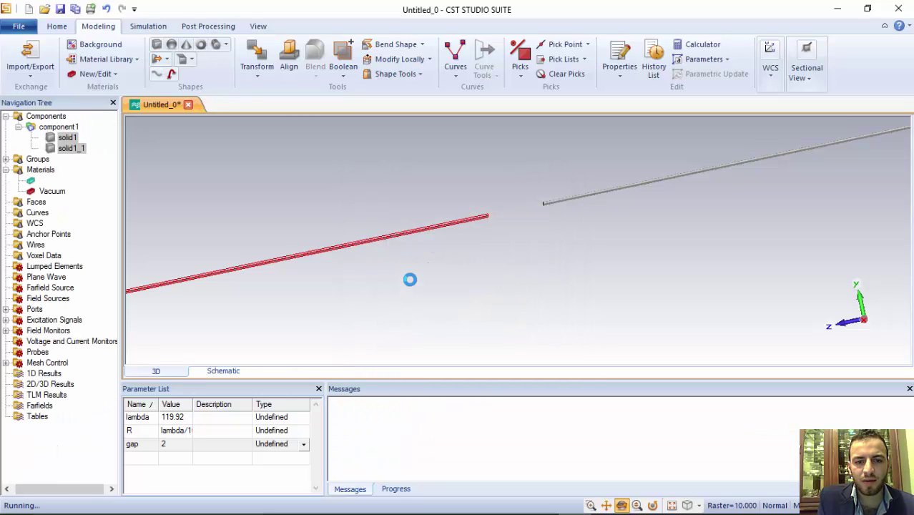
- Rename the united solid in component1 as half_wavelength_dipole
{"action": "right_click", "coordinate": [71, 143]}
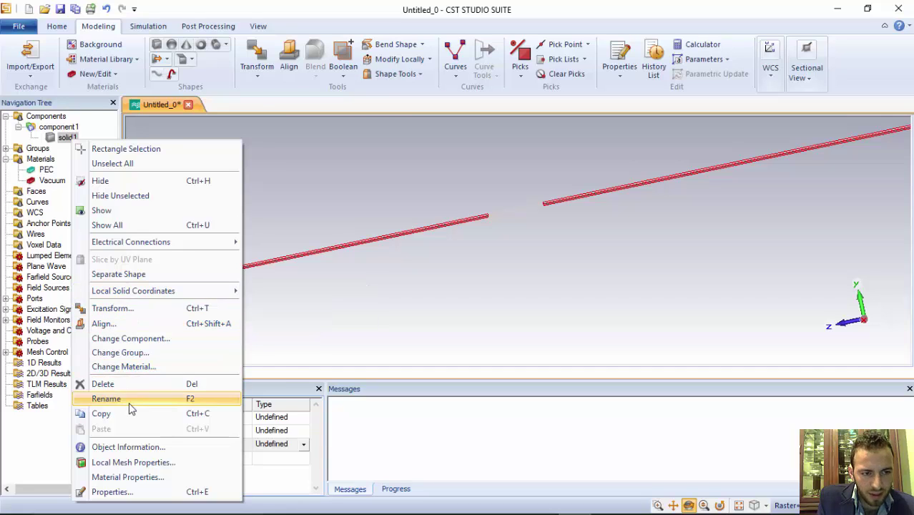
{"action": "left_click", "coordinate": [130, 402]}
{"action": "type", "text": "half_wav"}
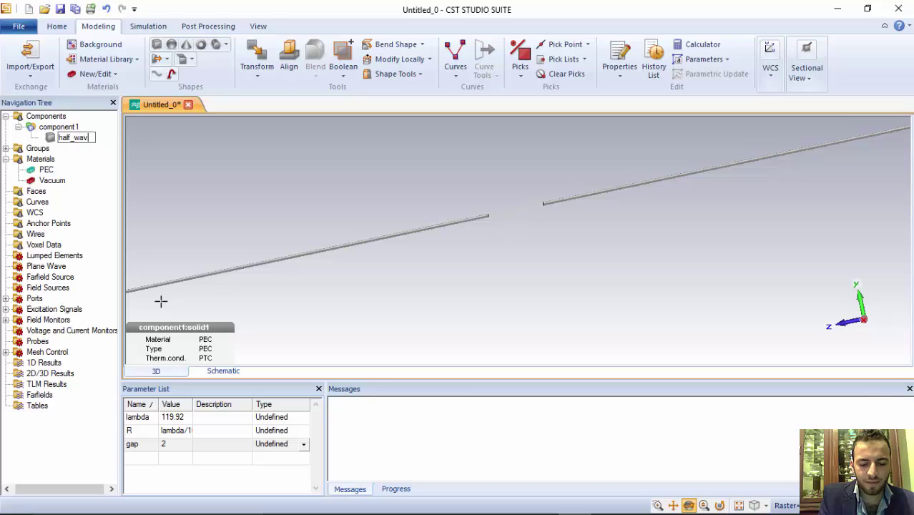
{"action": "type", "text": "elength"}
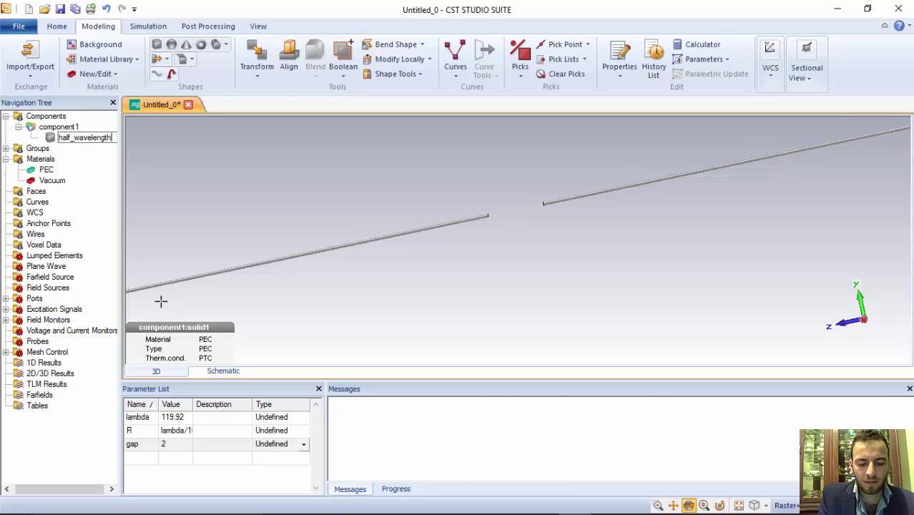
{"action": "type", "text": " di"}
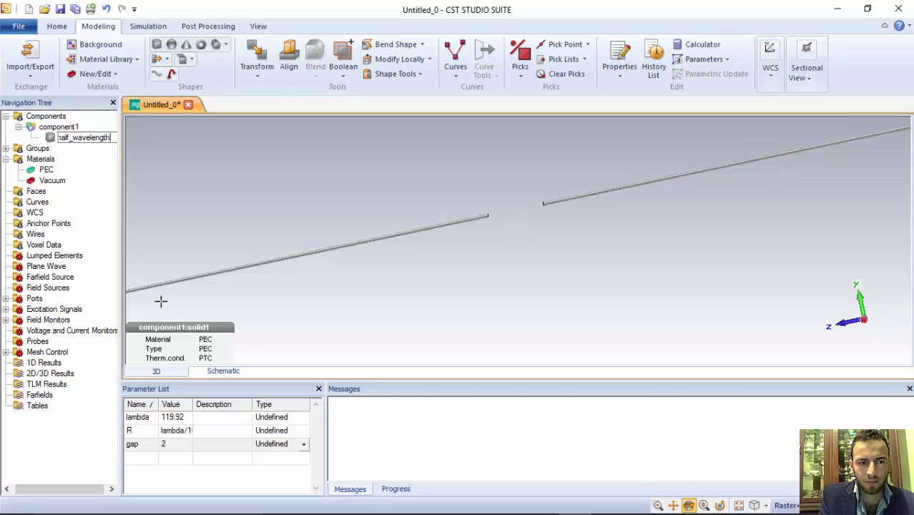
{"action": "type", "text": "dipole"}
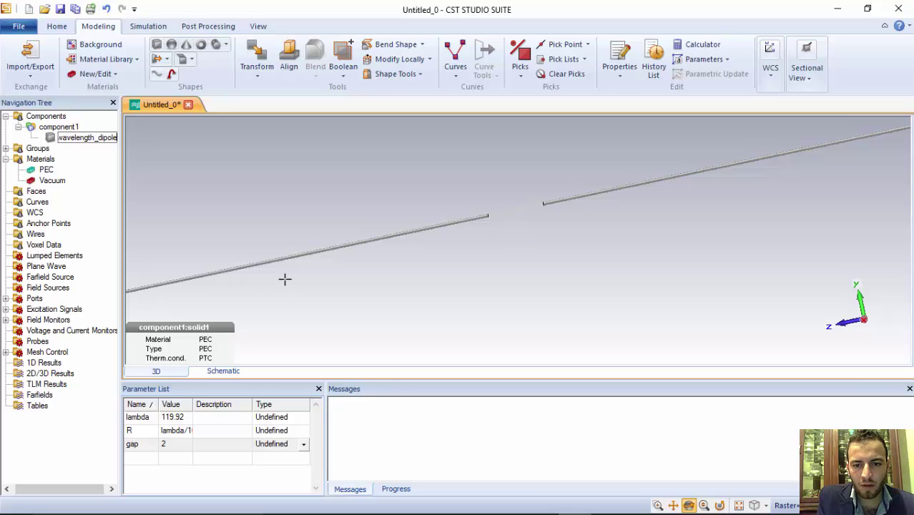
{"action": "key", "text": "Return"}
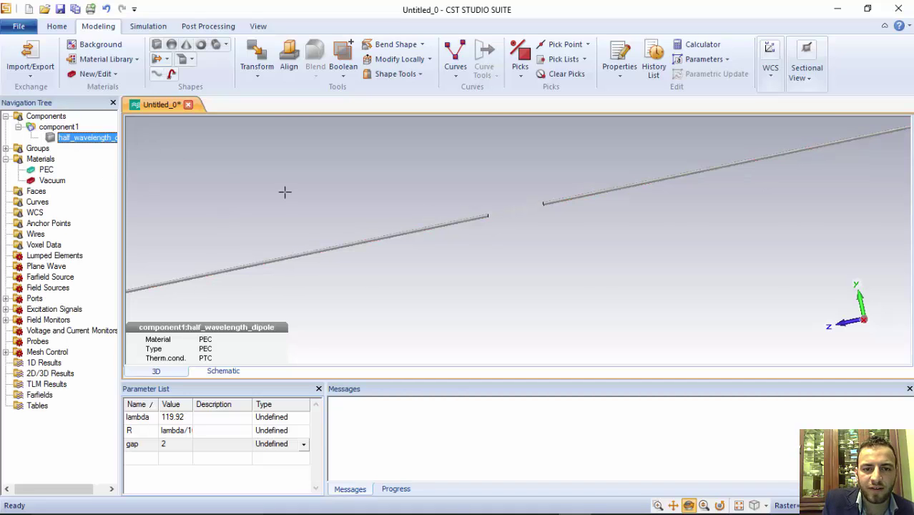
- Fit the whole dipole in the view and display the working plane grid at an oblique angle
{"action": "right_click", "coordinate": [307, 198]}
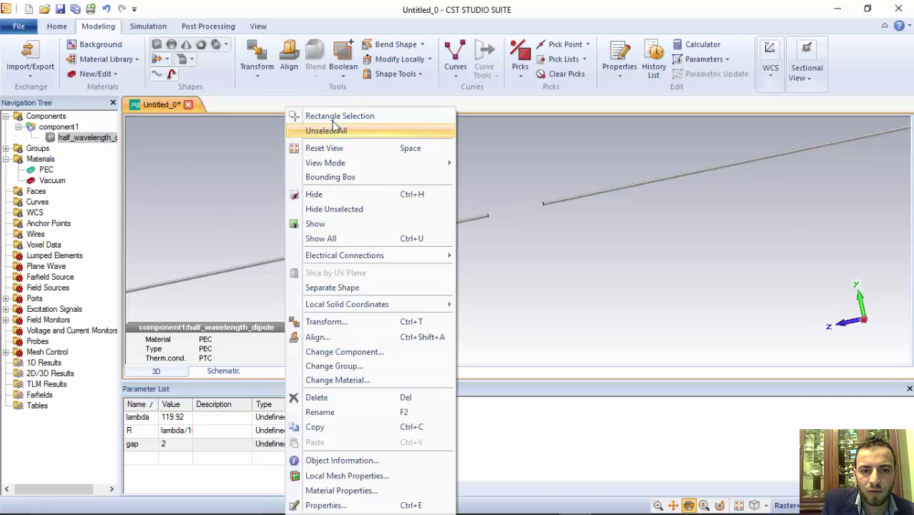
{"action": "left_click", "coordinate": [319, 148]}
{"action": "left_click", "coordinate": [259, 27]}
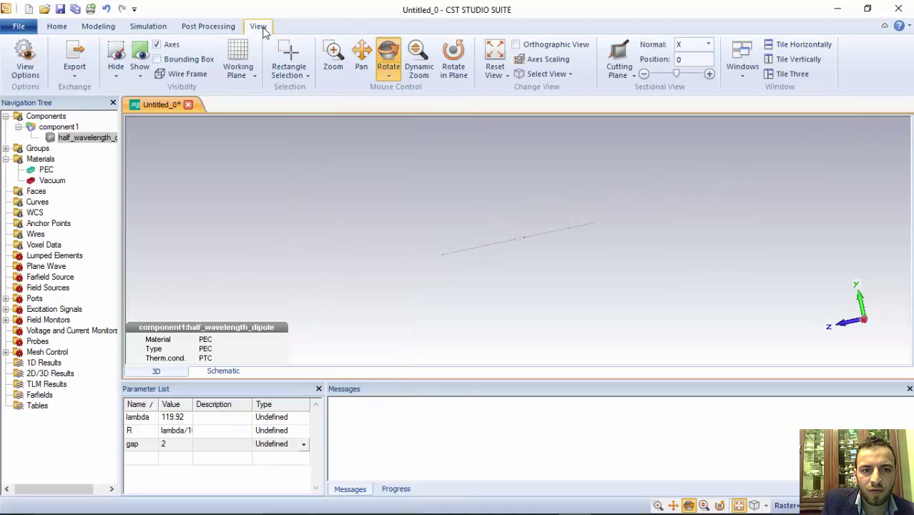
{"action": "left_click", "coordinate": [237, 60]}
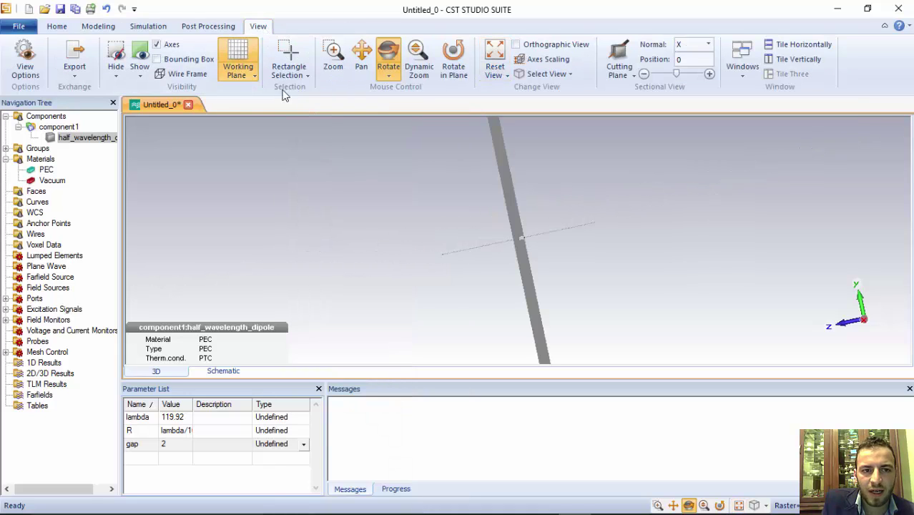
{"action": "key", "text": "w"}
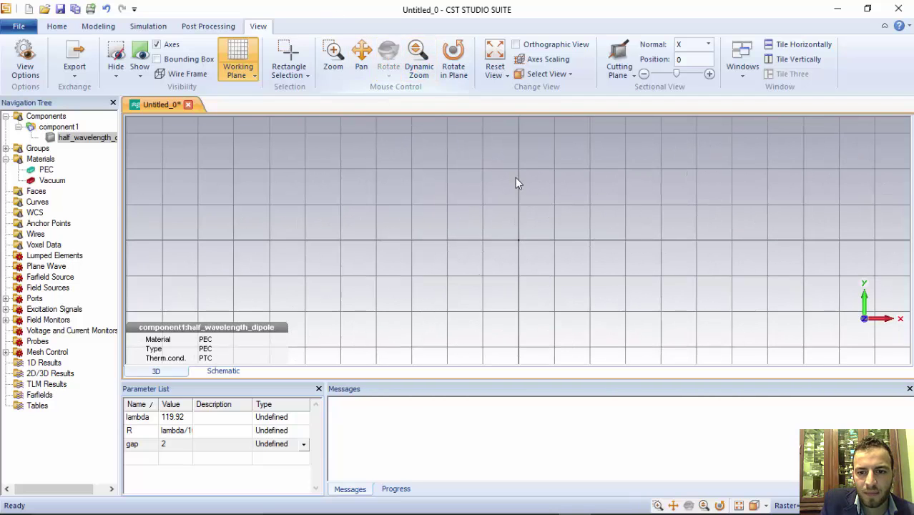
{"action": "left_click_drag", "start_coordinate": [516, 184], "coordinate": [481, 226]}
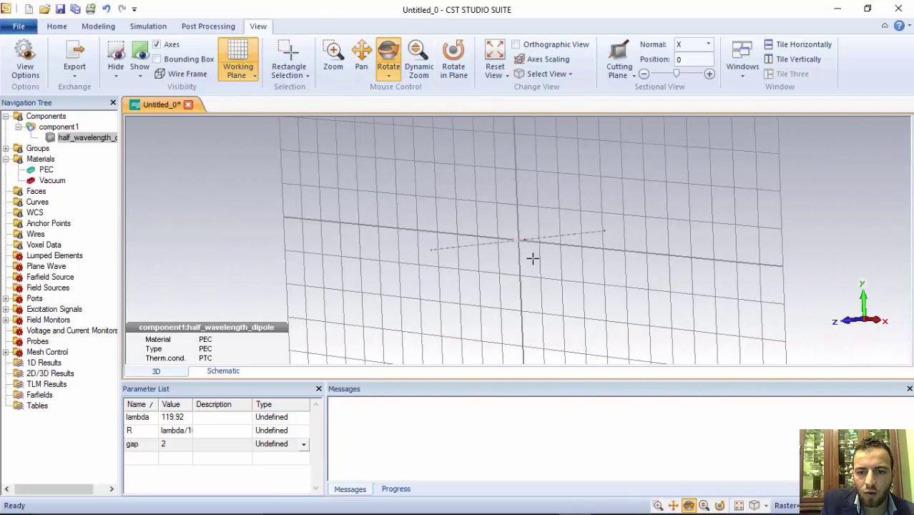
- Start a circular cylinder in component1 with numerically defined dimensions and name it reflector
{"action": "left_click", "coordinate": [72, 137]}
{"action": "left_click", "coordinate": [60, 127]}
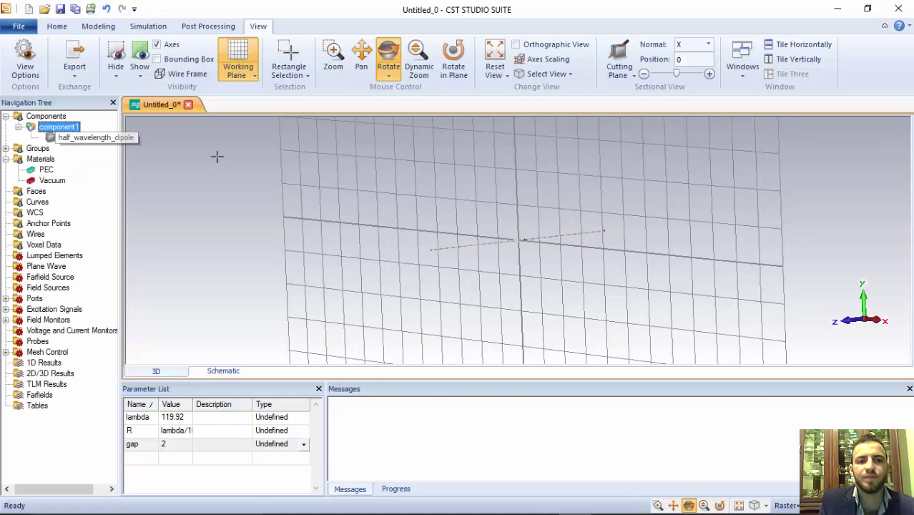
{"action": "left_click", "coordinate": [103, 28]}
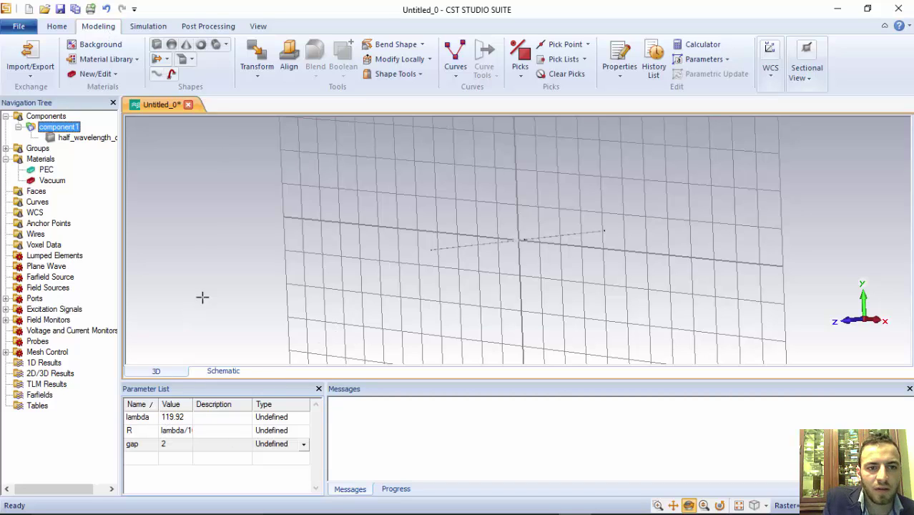
{"action": "left_click", "coordinate": [226, 45]}
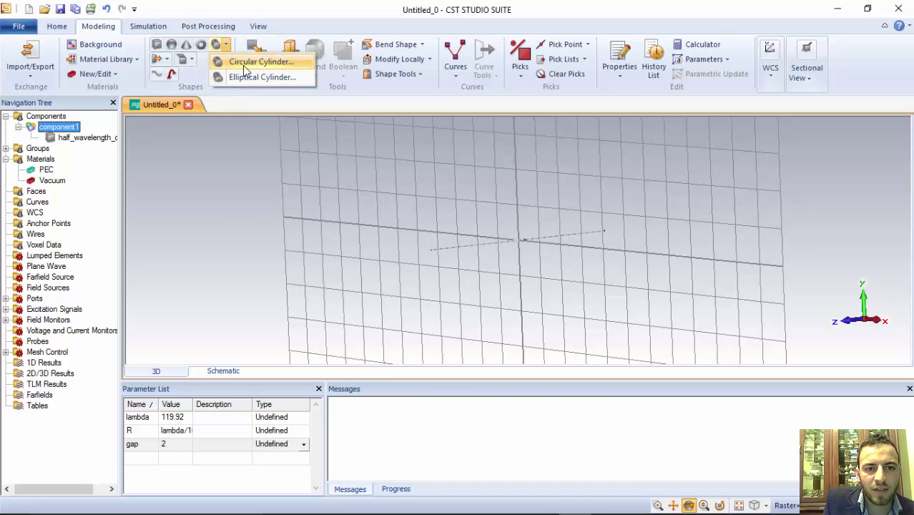
{"action": "left_click", "coordinate": [245, 64]}
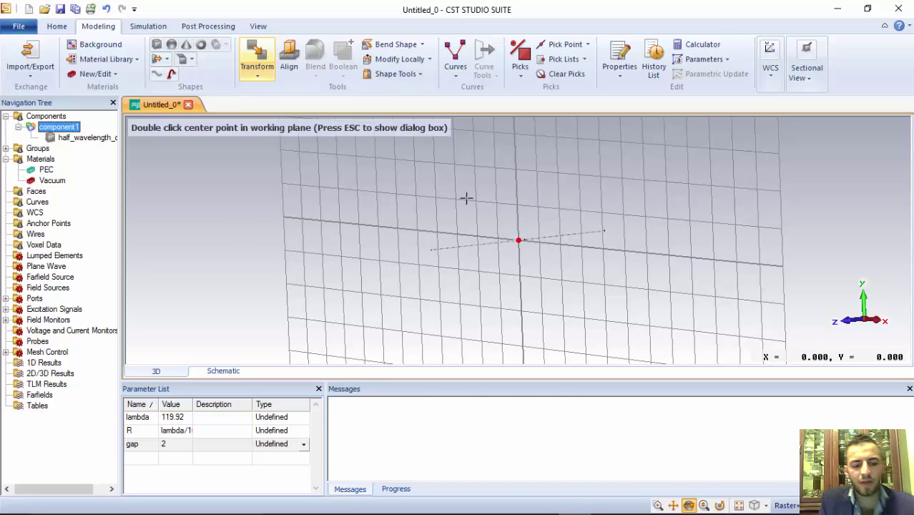
{"action": "left_click", "coordinate": [569, 230]}
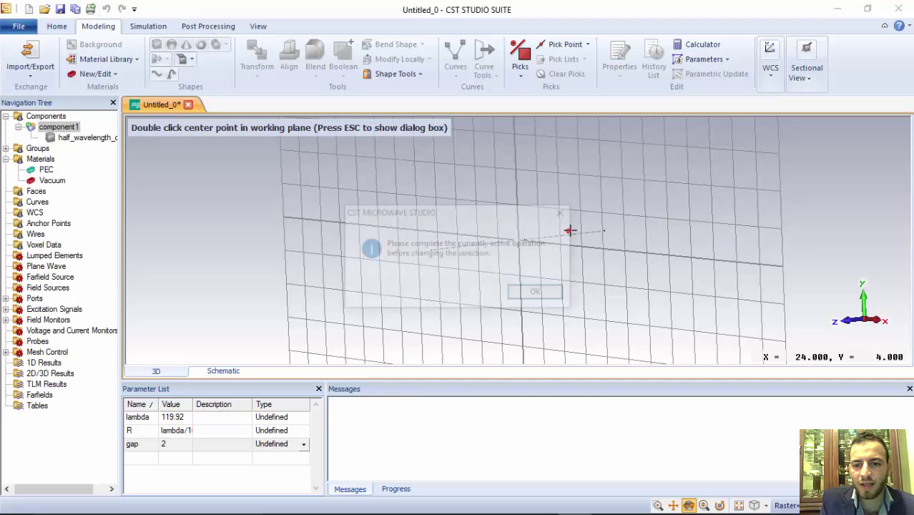
{"action": "left_click", "coordinate": [536, 292]}
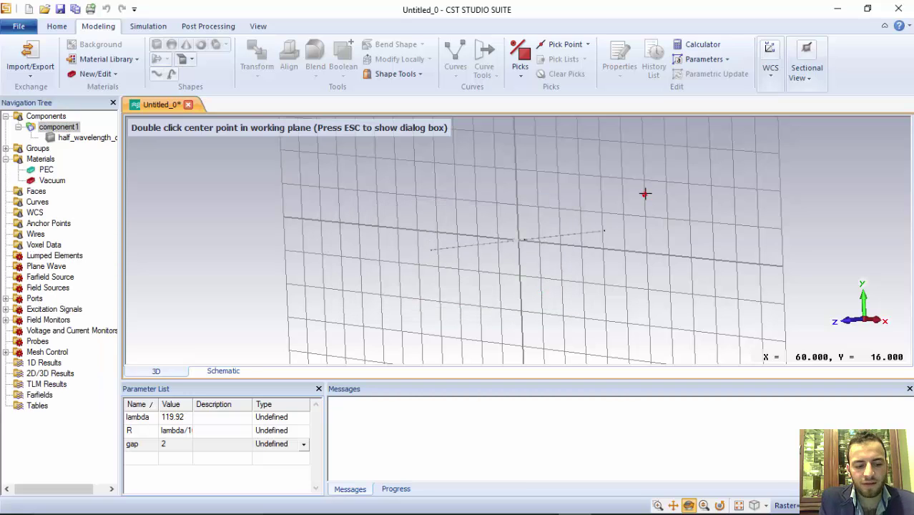
{"action": "key", "text": "Escape"}
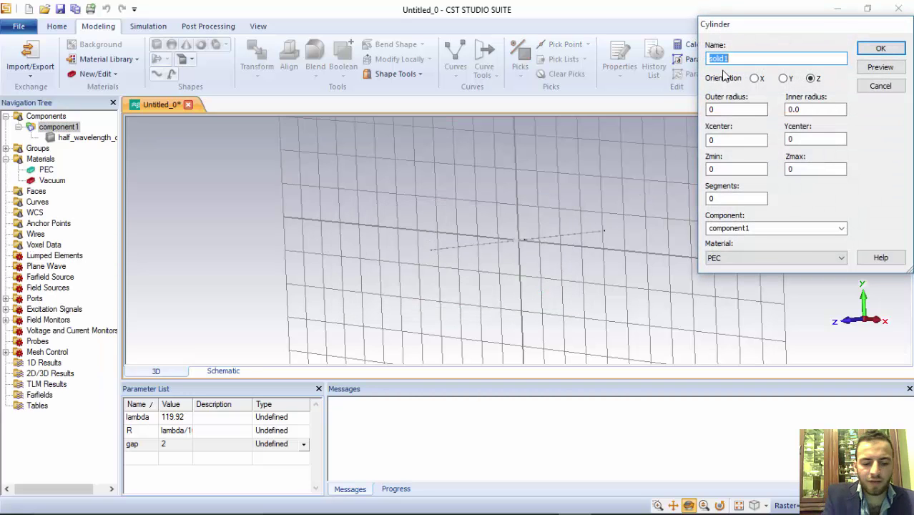
{"action": "type", "text": "reflector"}
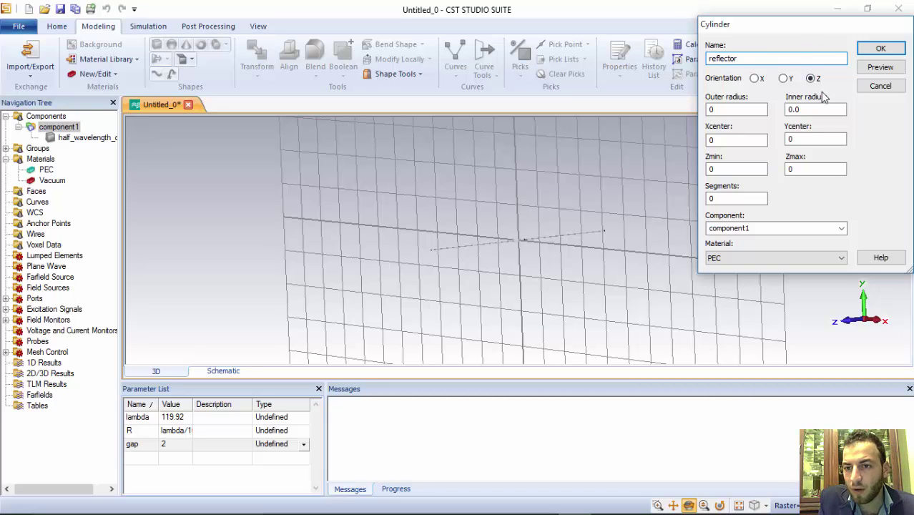
- Create the PEC reflector along Z with outer radius R, Xcenter lambda/4, Zmin -lambda/4-gap and Zmax lambda/4+gap, previewing it first
{"action": "double_click", "coordinate": [724, 109]}
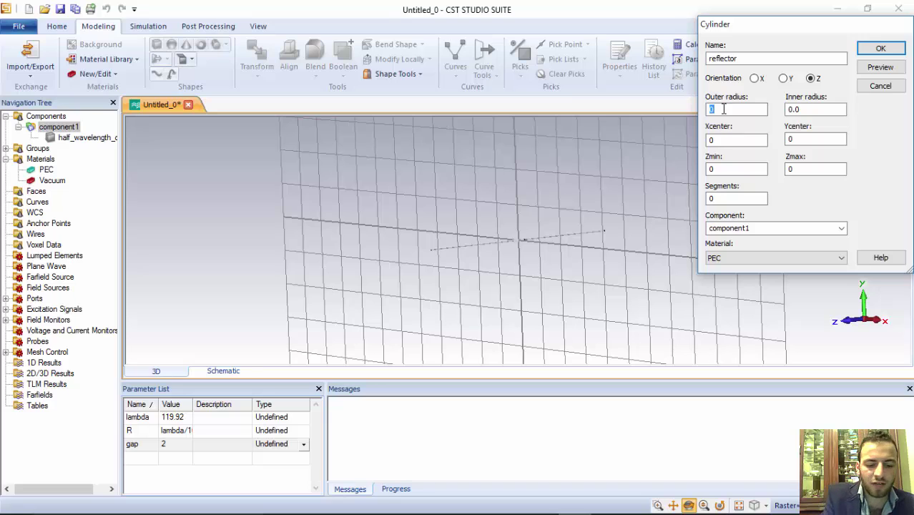
{"action": "double_click", "coordinate": [718, 140]}
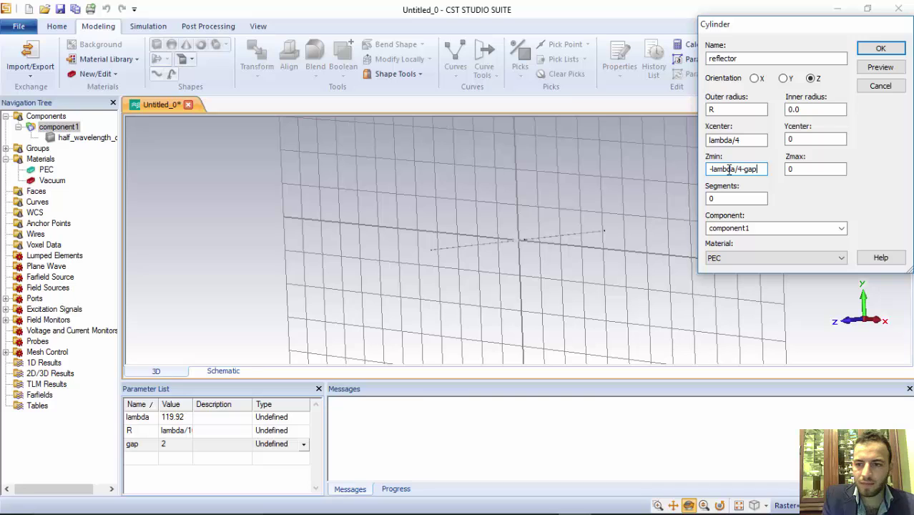
{"action": "double_click", "coordinate": [803, 169]}
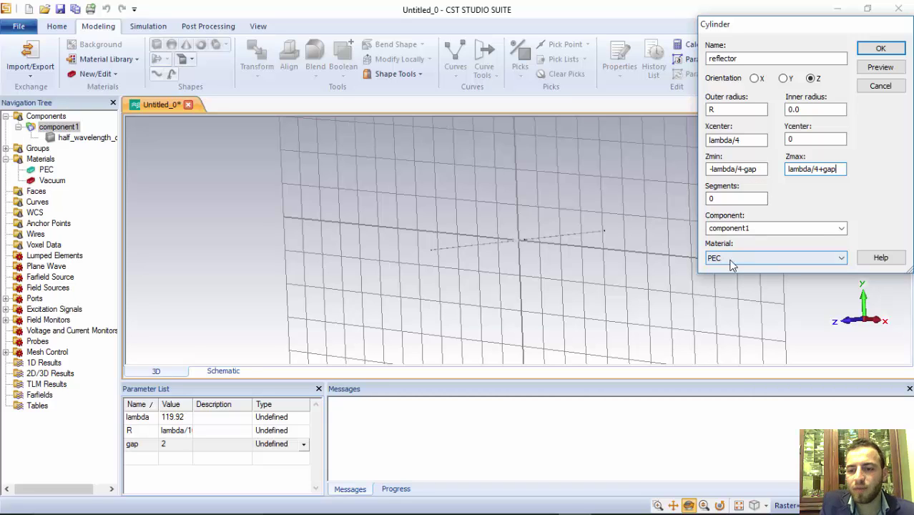
{"action": "left_click", "coordinate": [880, 69]}
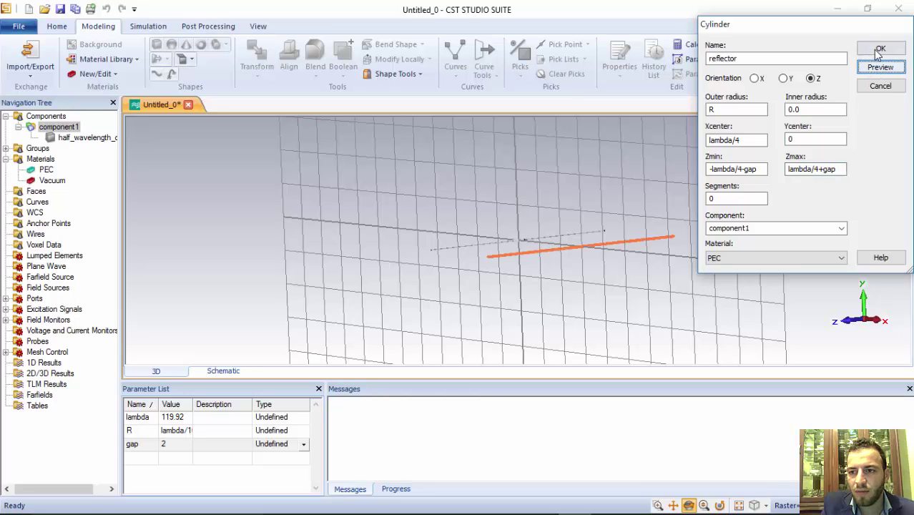
{"action": "left_click", "coordinate": [880, 48]}
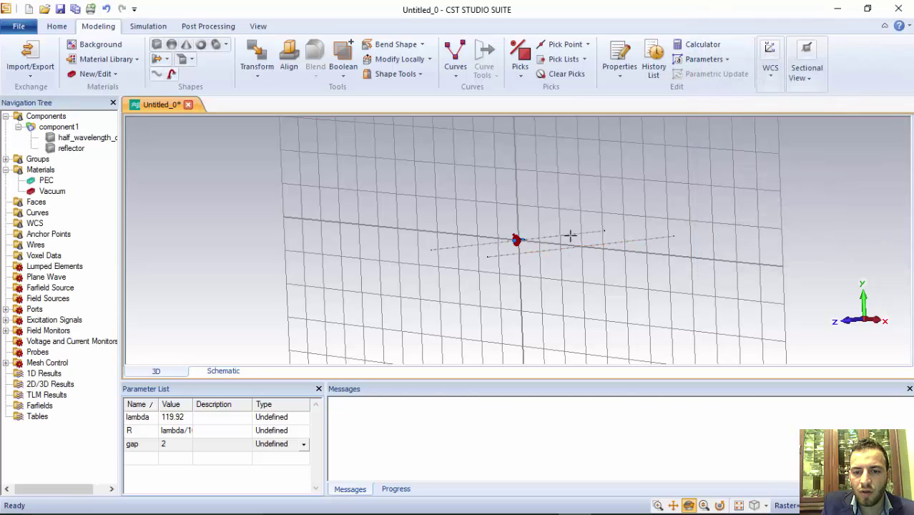
- Set the lambda parameter to 0.94*119.92
{"action": "left_click", "coordinate": [164, 419]}
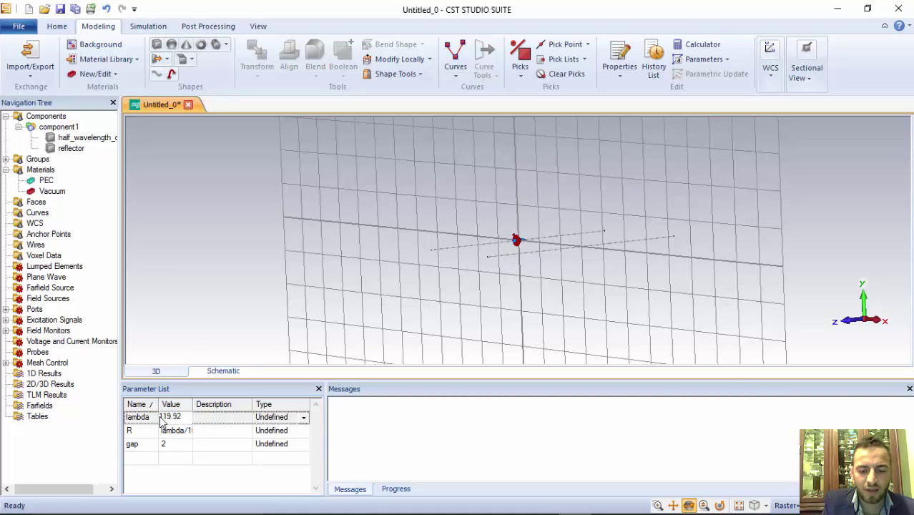
{"action": "type", "text": "0.94"}
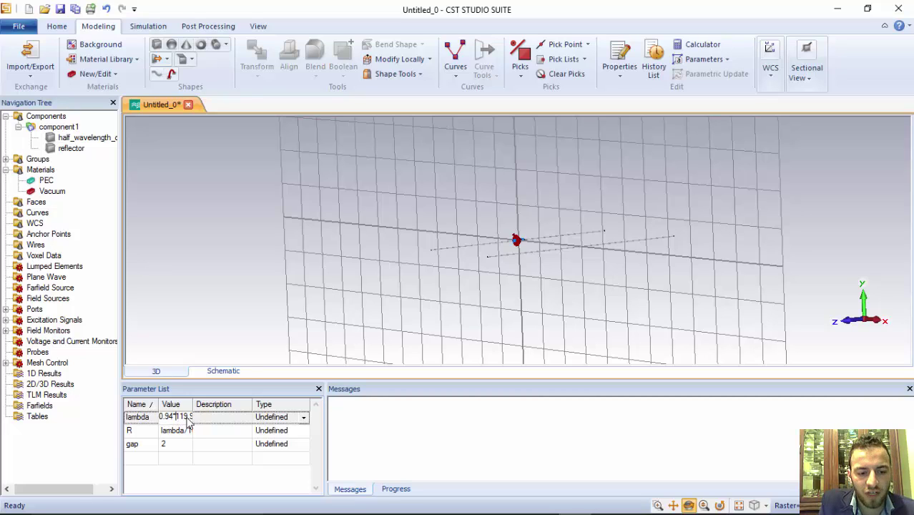
{"action": "type", "text": "*"}
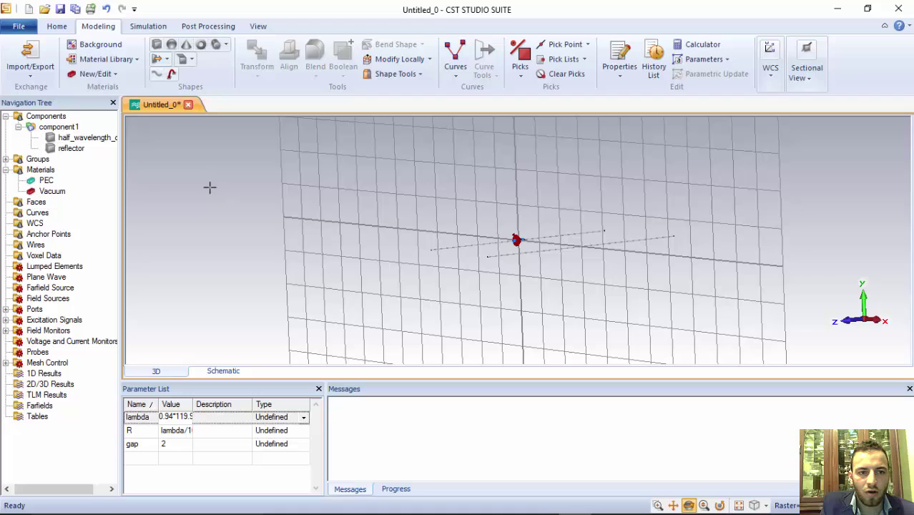
- Update the model with the modified lambda value and start the time domain solver with hexahedral mesh and -30 dB accuracy
{"action": "left_click", "coordinate": [156, 28]}
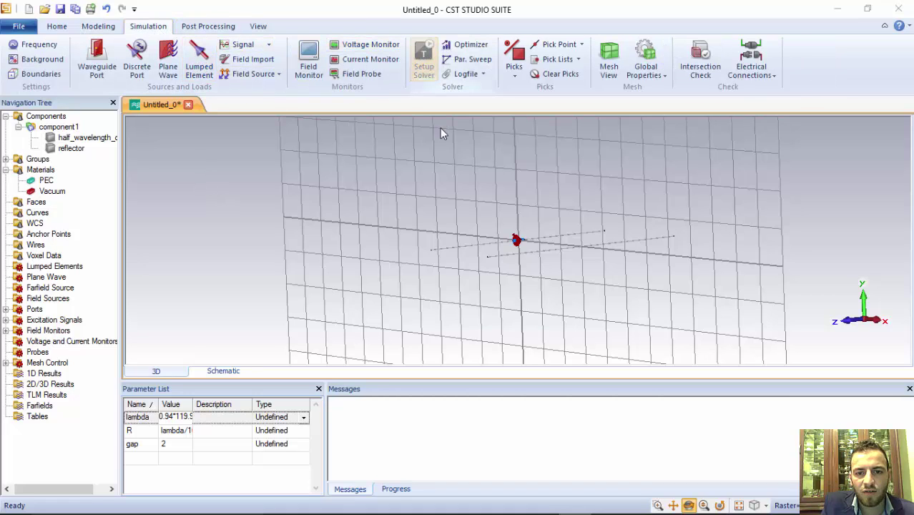
{"action": "left_click", "coordinate": [424, 60]}
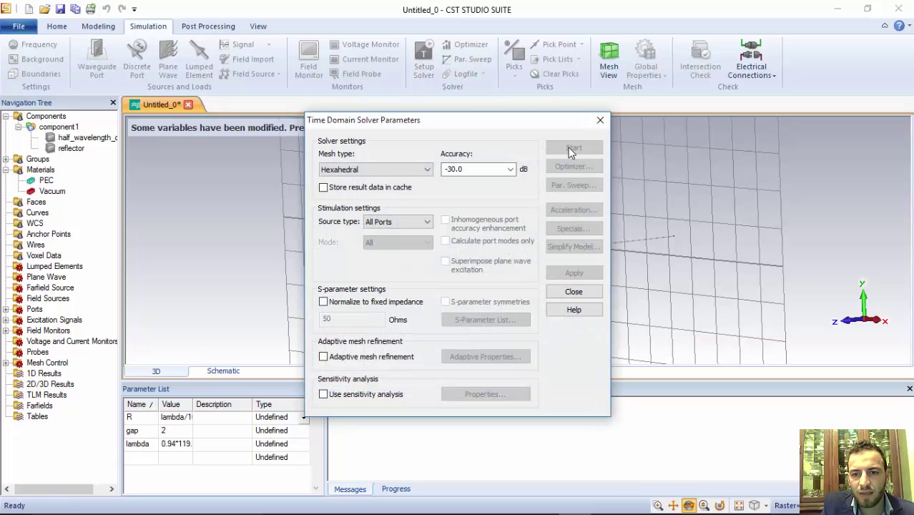
{"action": "left_click", "coordinate": [599, 121]}
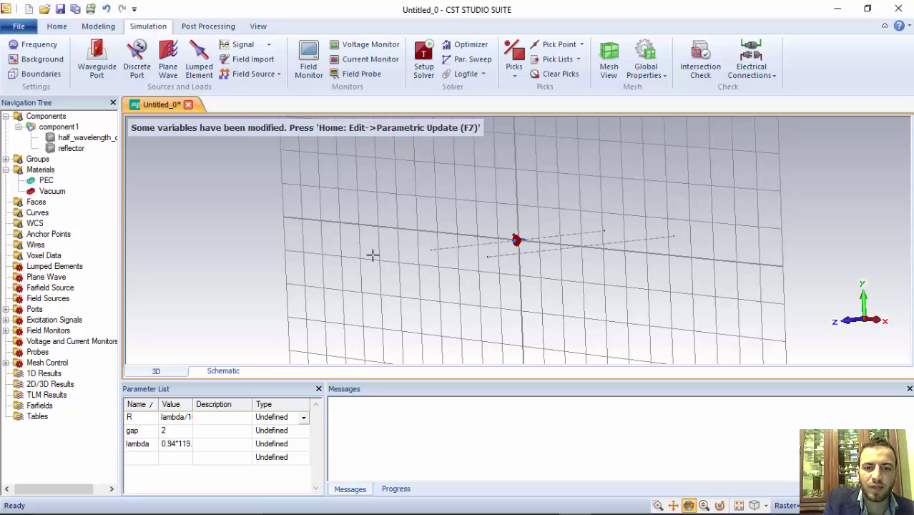
{"action": "key", "text": "F7"}
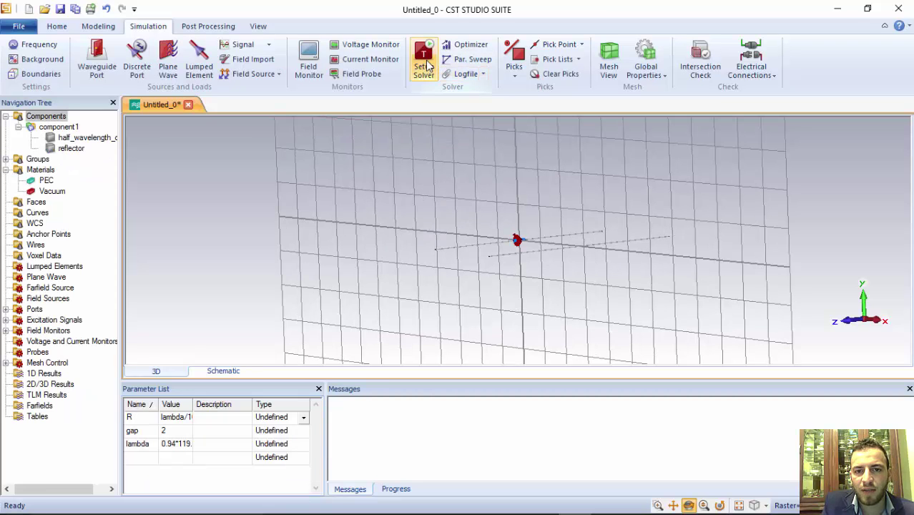
{"action": "left_click", "coordinate": [424, 61]}
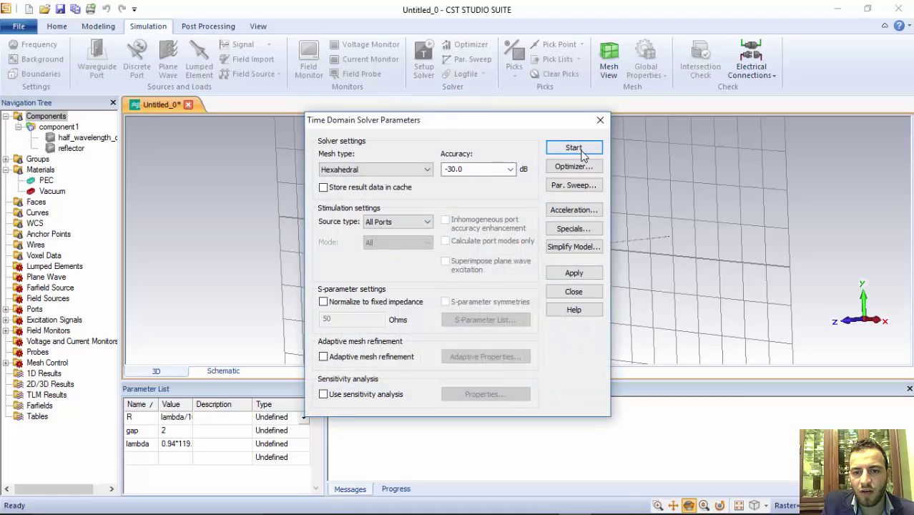
{"action": "left_click", "coordinate": [574, 148]}
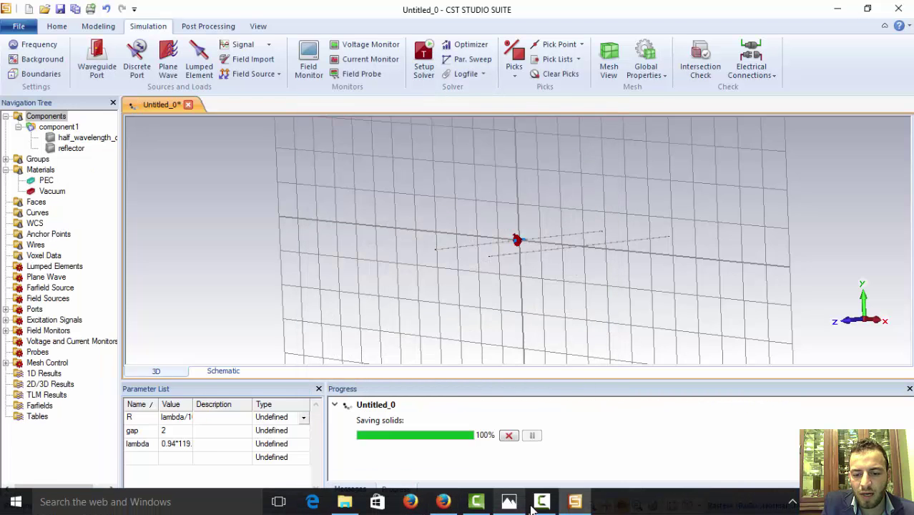
{"action": "left_click", "coordinate": [541, 502]}
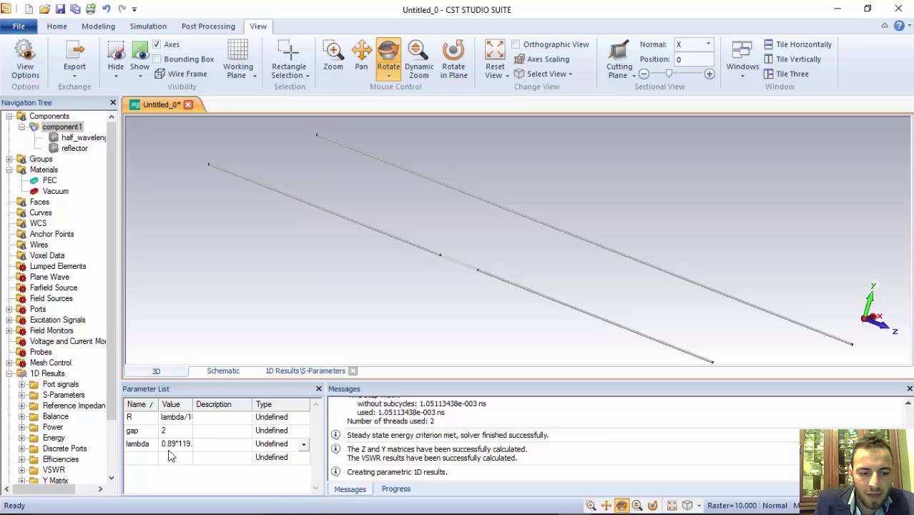
- Highlight the half-wavelength dipole and the reflector in turn to inspect their positions in the model
{"action": "mouse_move", "coordinate": [170, 449]}
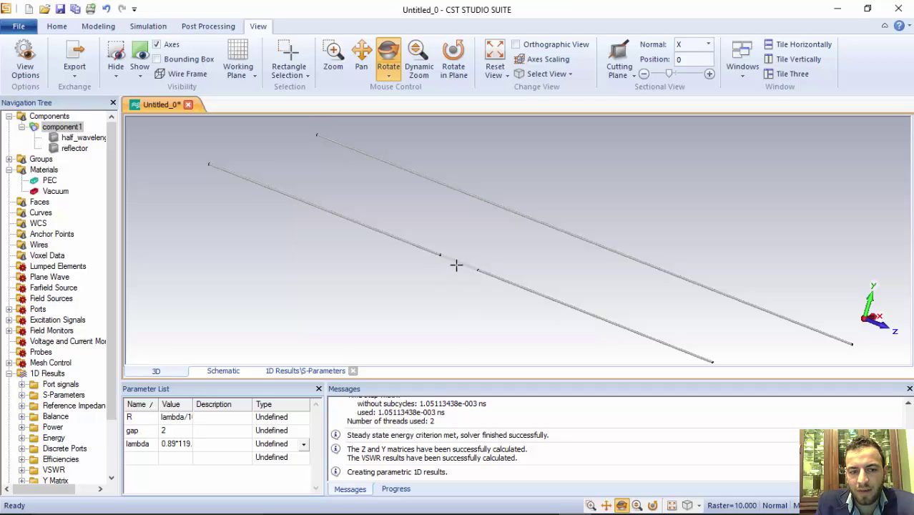
{"action": "left_click", "coordinate": [82, 138]}
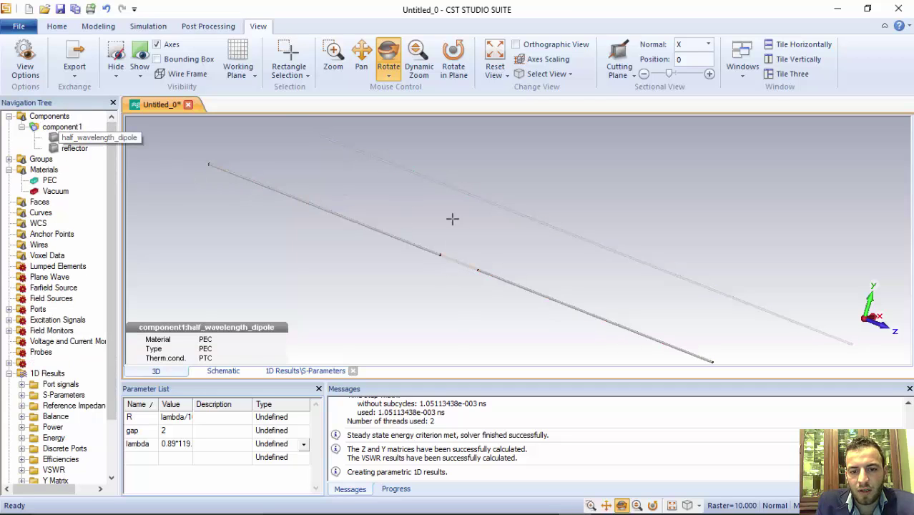
{"action": "left_click_drag", "start_coordinate": [168, 151], "coordinate": [92, 143]}
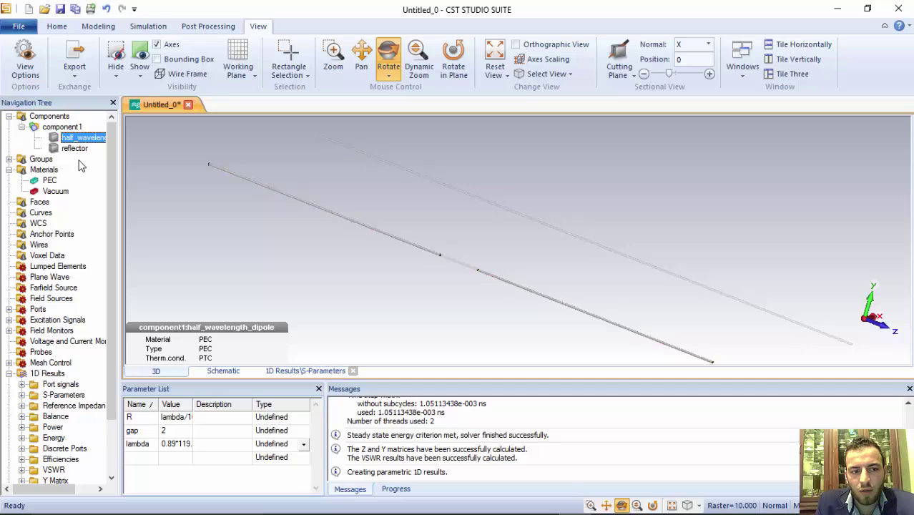
{"action": "left_click", "coordinate": [78, 148]}
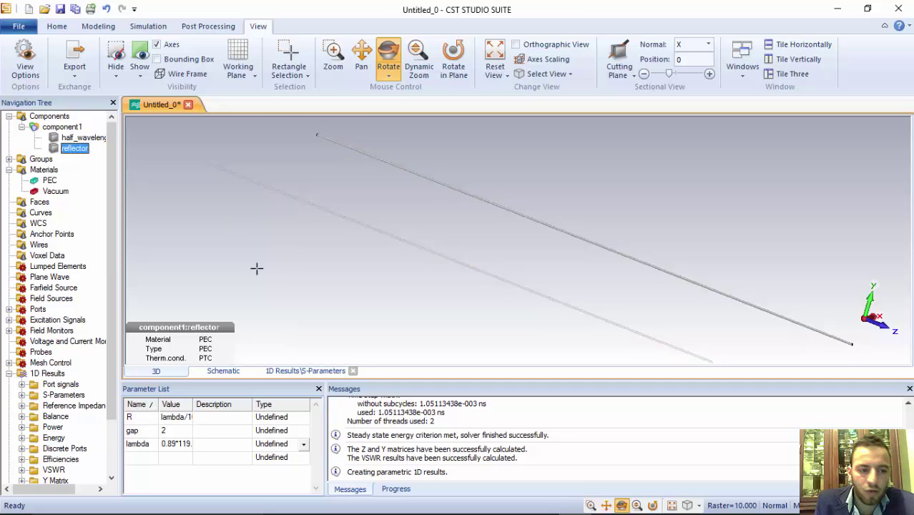
- Plot the S-parameters and place measure lines at the curve's two crossings of about -10 dB and at its minimum
{"action": "left_click", "coordinate": [63, 396]}
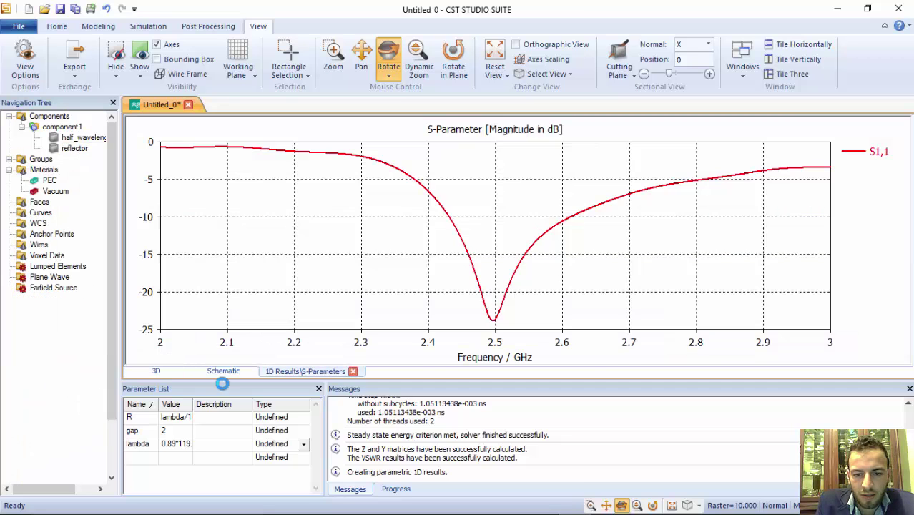
{"action": "right_click", "coordinate": [413, 280]}
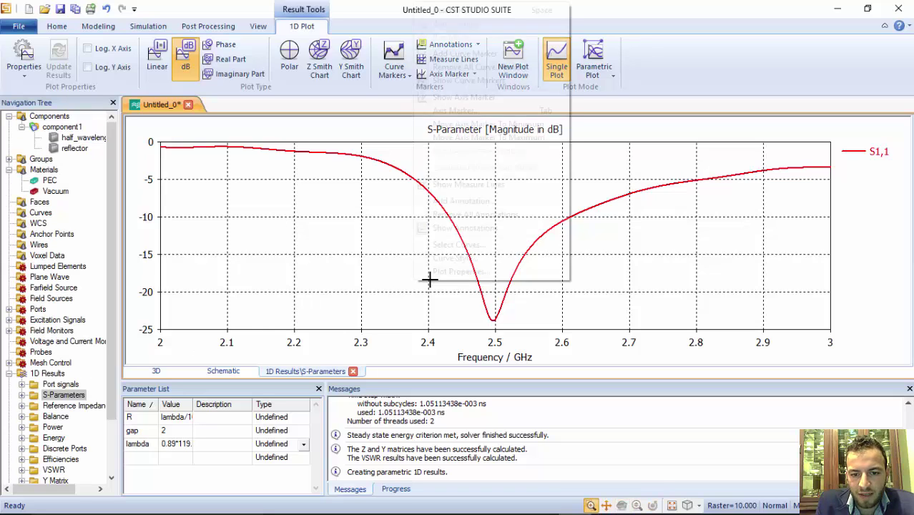
{"action": "left_click", "coordinate": [470, 184]}
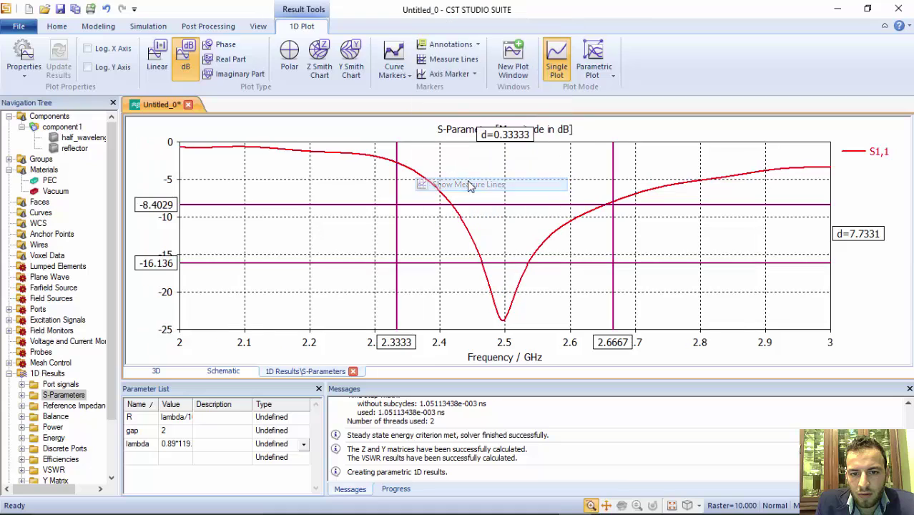
{"action": "left_click_drag", "start_coordinate": [487, 205], "coordinate": [434, 218]}
{"action": "left_click_drag", "start_coordinate": [393, 249], "coordinate": [460, 246]}
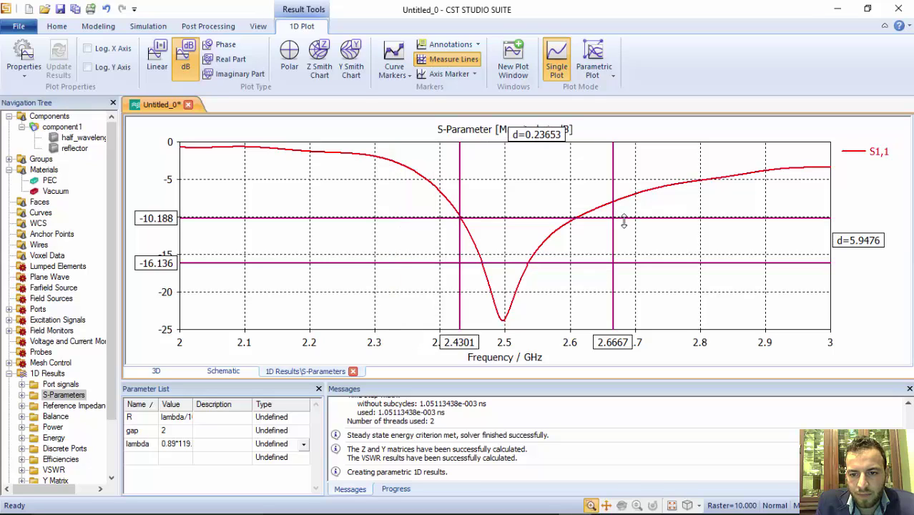
{"action": "left_click_drag", "start_coordinate": [613, 230], "coordinate": [578, 231]}
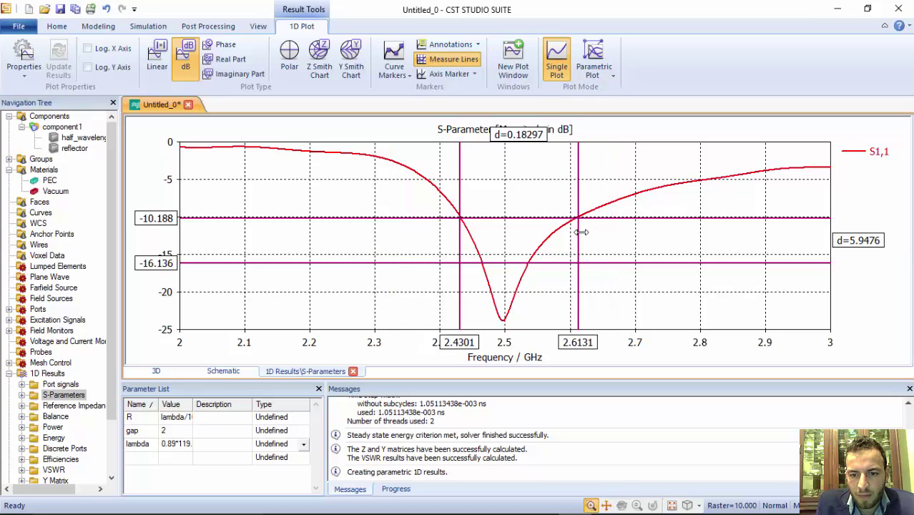
{"action": "left_click_drag", "start_coordinate": [549, 265], "coordinate": [543, 320]}
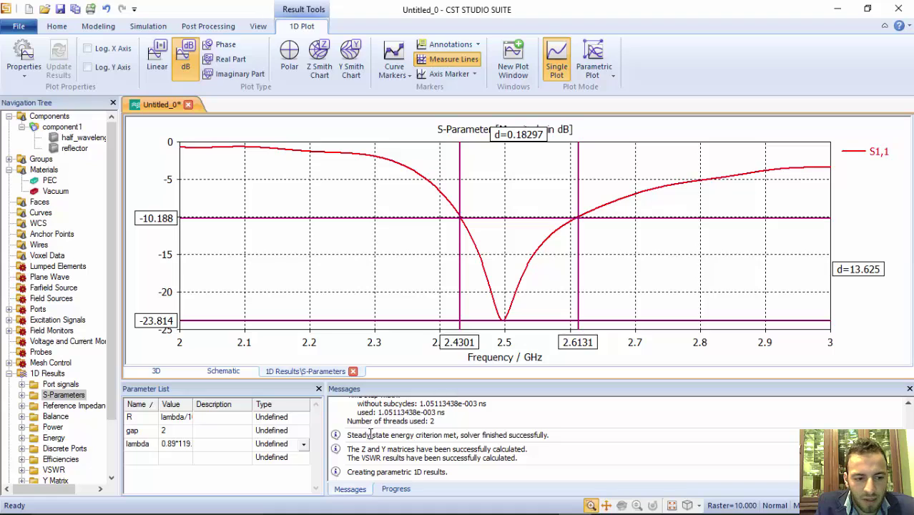
- Examine the 3D directivity farfield at f=2.5 from different angles, and return to the component1 geometry for comparison
{"action": "scroll", "coordinate": [82, 454], "scroll_direction": "down", "scroll_amount": 2}
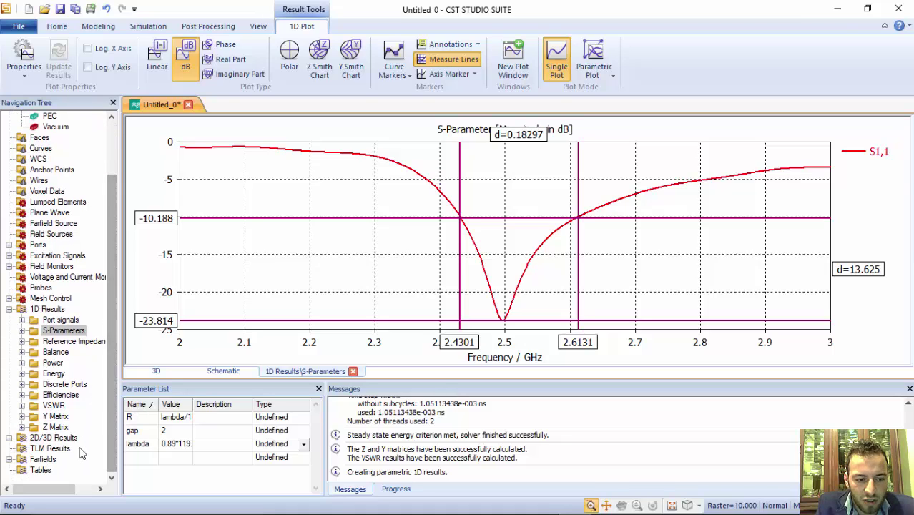
{"action": "left_click", "coordinate": [8, 460]}
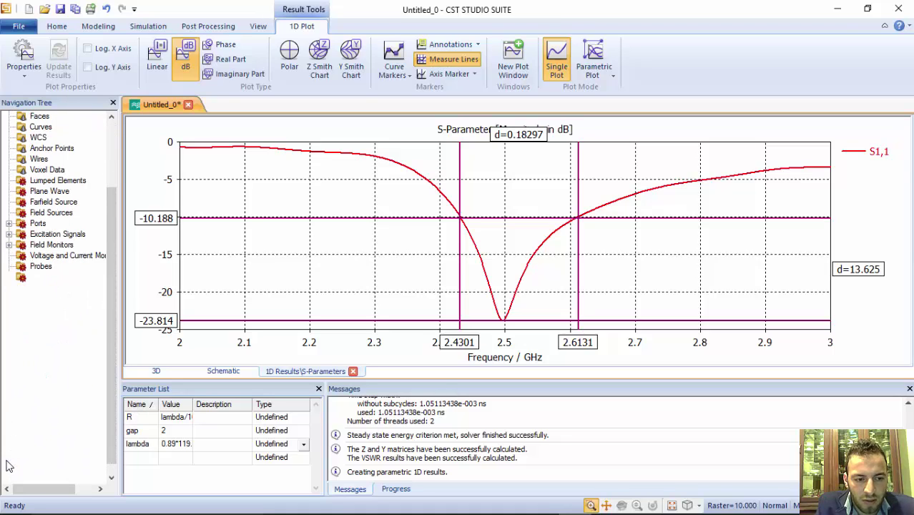
{"action": "left_click", "coordinate": [61, 460]}
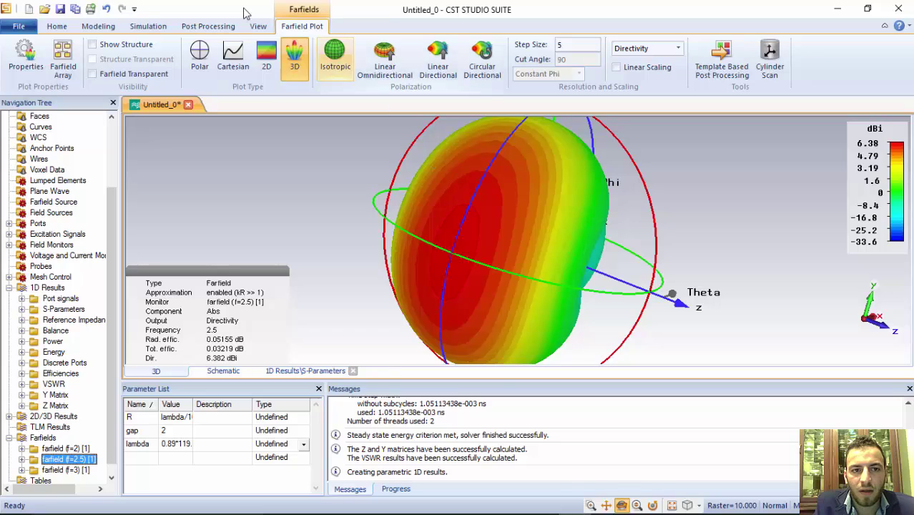
{"action": "left_click", "coordinate": [257, 27]}
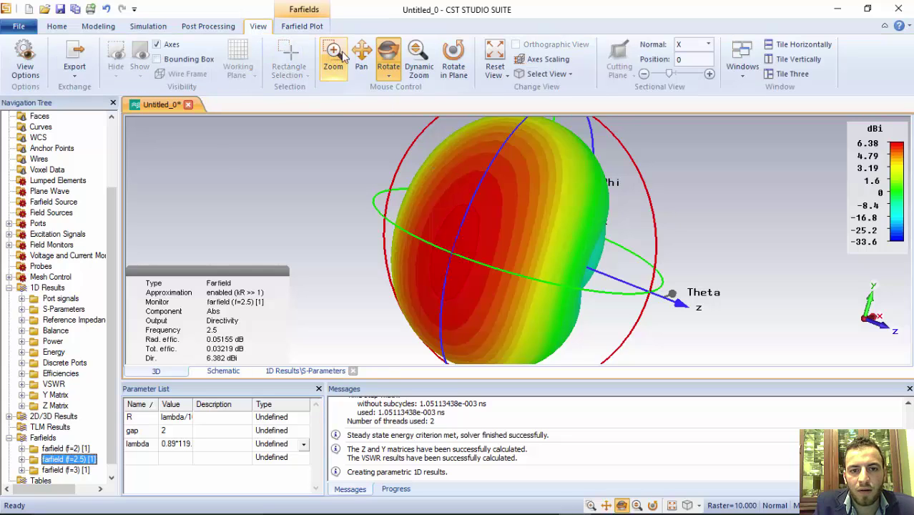
{"action": "left_click", "coordinate": [302, 27]}
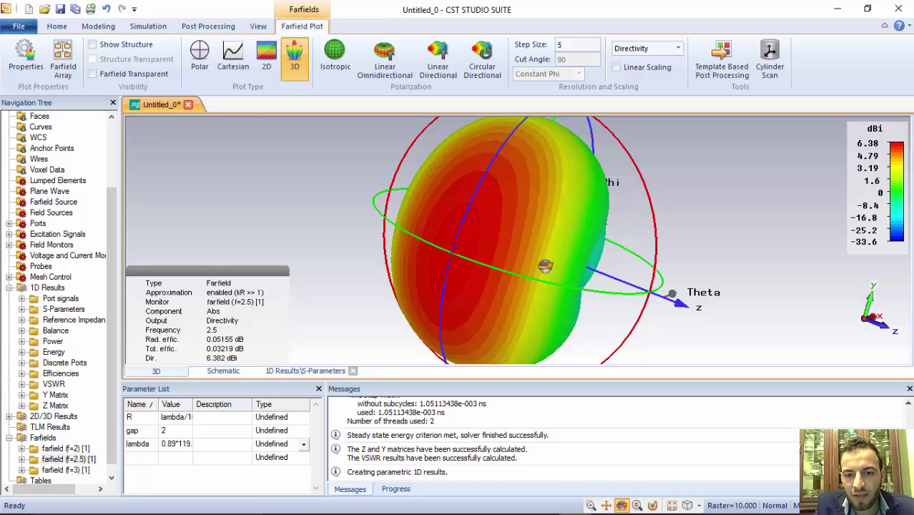
{"action": "left_click_drag", "start_coordinate": [545, 263], "coordinate": [490, 221]}
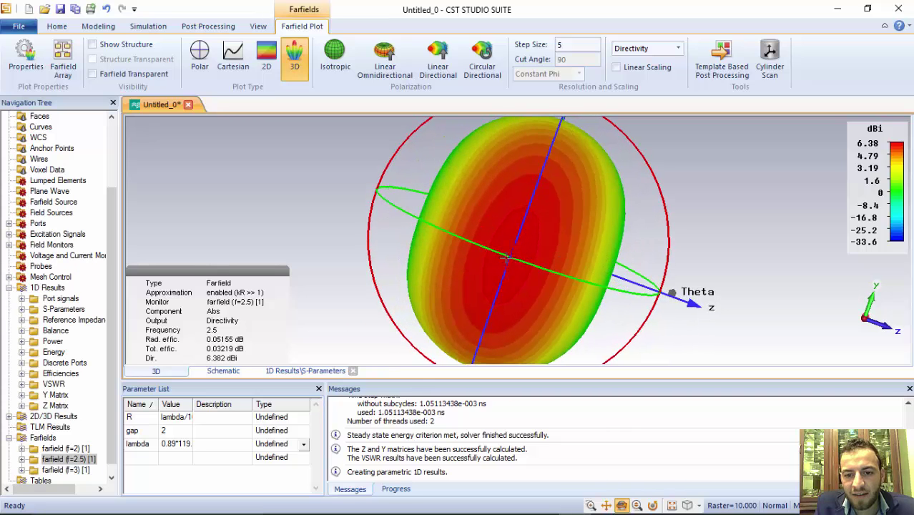
{"action": "mouse_move", "coordinate": [506, 257]}
{"action": "left_mouse_down"}
{"action": "mouse_move", "coordinate": [549, 241]}
{"action": "mouse_move", "coordinate": [403, 244]}
{"action": "mouse_move", "coordinate": [551, 279]}
{"action": "mouse_move", "coordinate": [550, 254]}
{"action": "mouse_move", "coordinate": [589, 250]}
{"action": "mouse_move", "coordinate": [495, 271]}
{"action": "mouse_move", "coordinate": [504, 269]}
{"action": "left_mouse_up"}
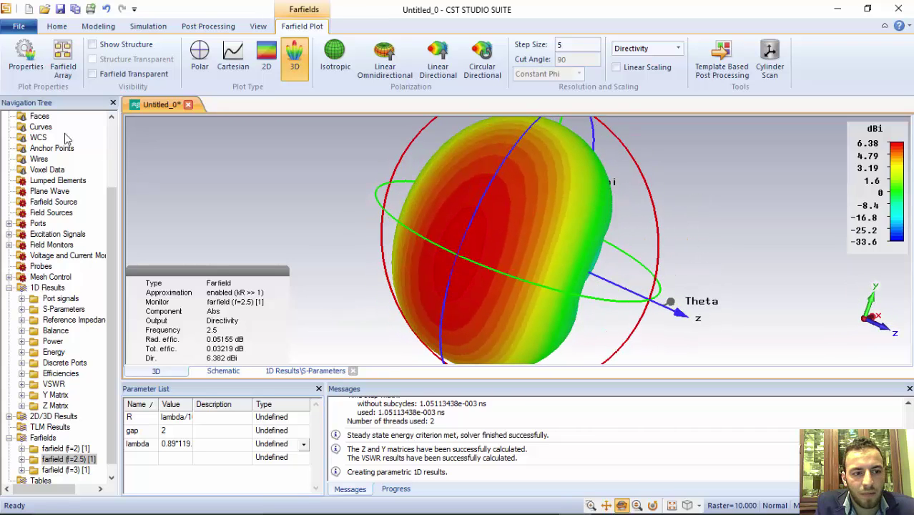
{"action": "scroll", "coordinate": [102, 145], "scroll_direction": "up", "scroll_amount": 3}
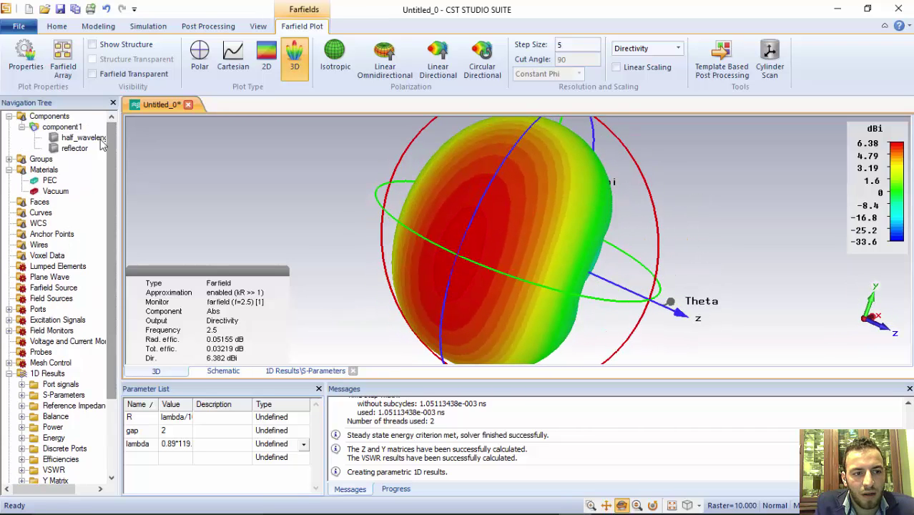
{"action": "left_click", "coordinate": [61, 126]}
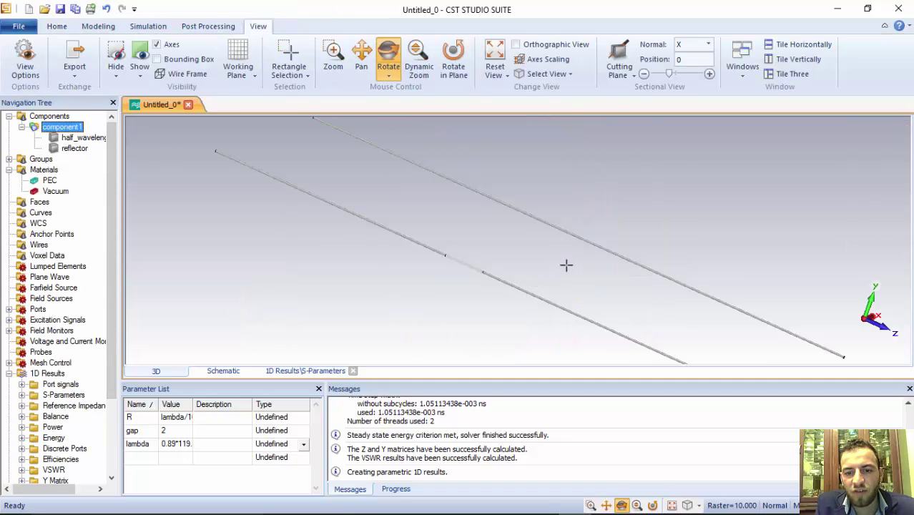